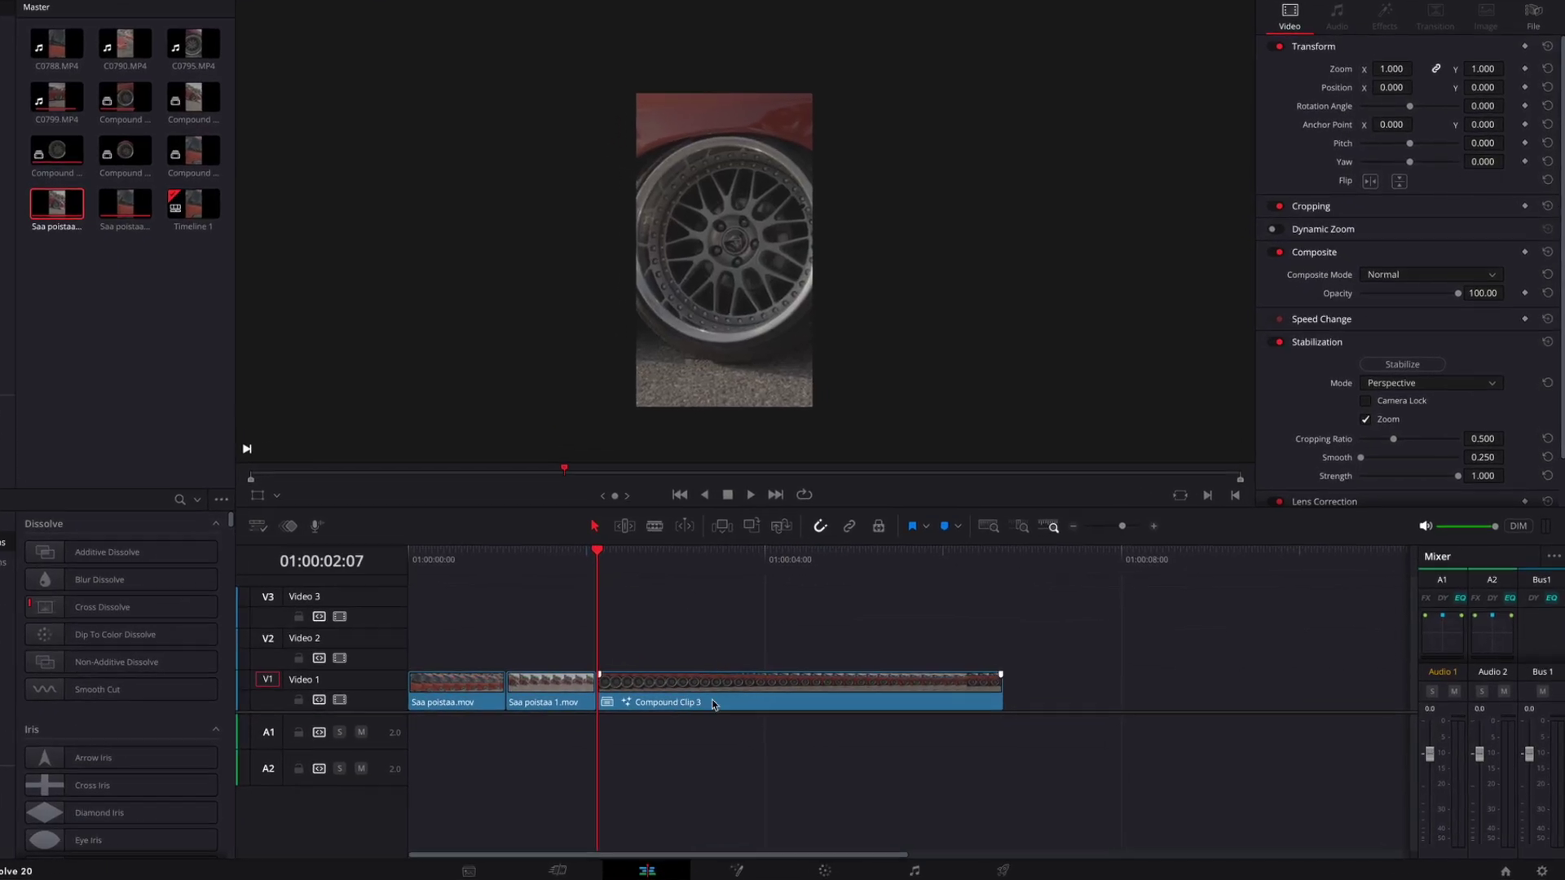
- On the Color page, add a circular window to the compound clip and fit it around the wheel's rim
left_click(758, 874)
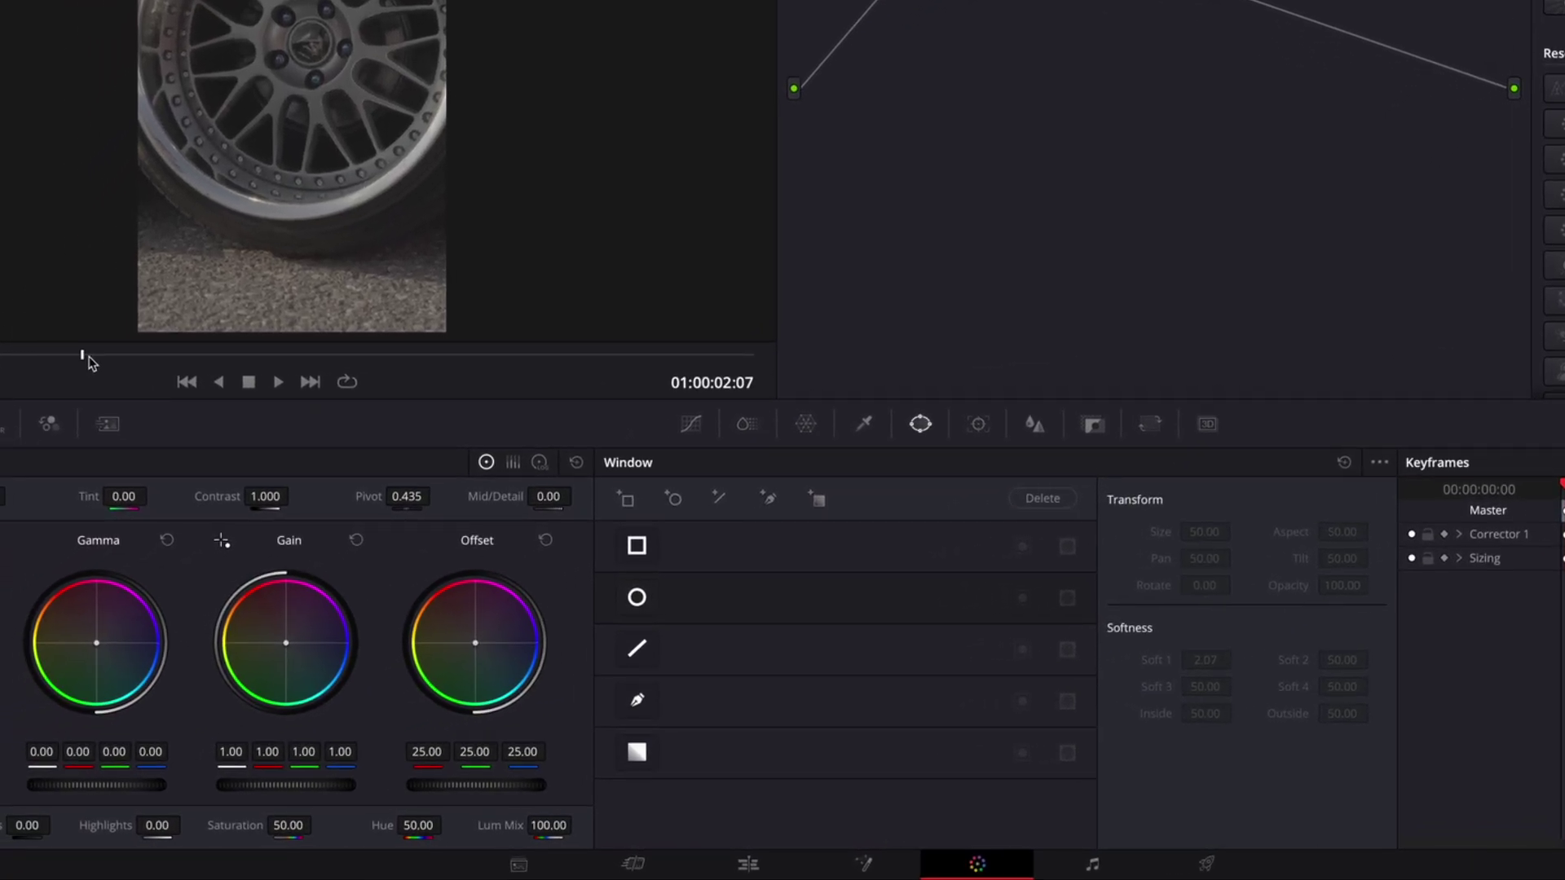
left_click_drag(88, 358, 176, 358)
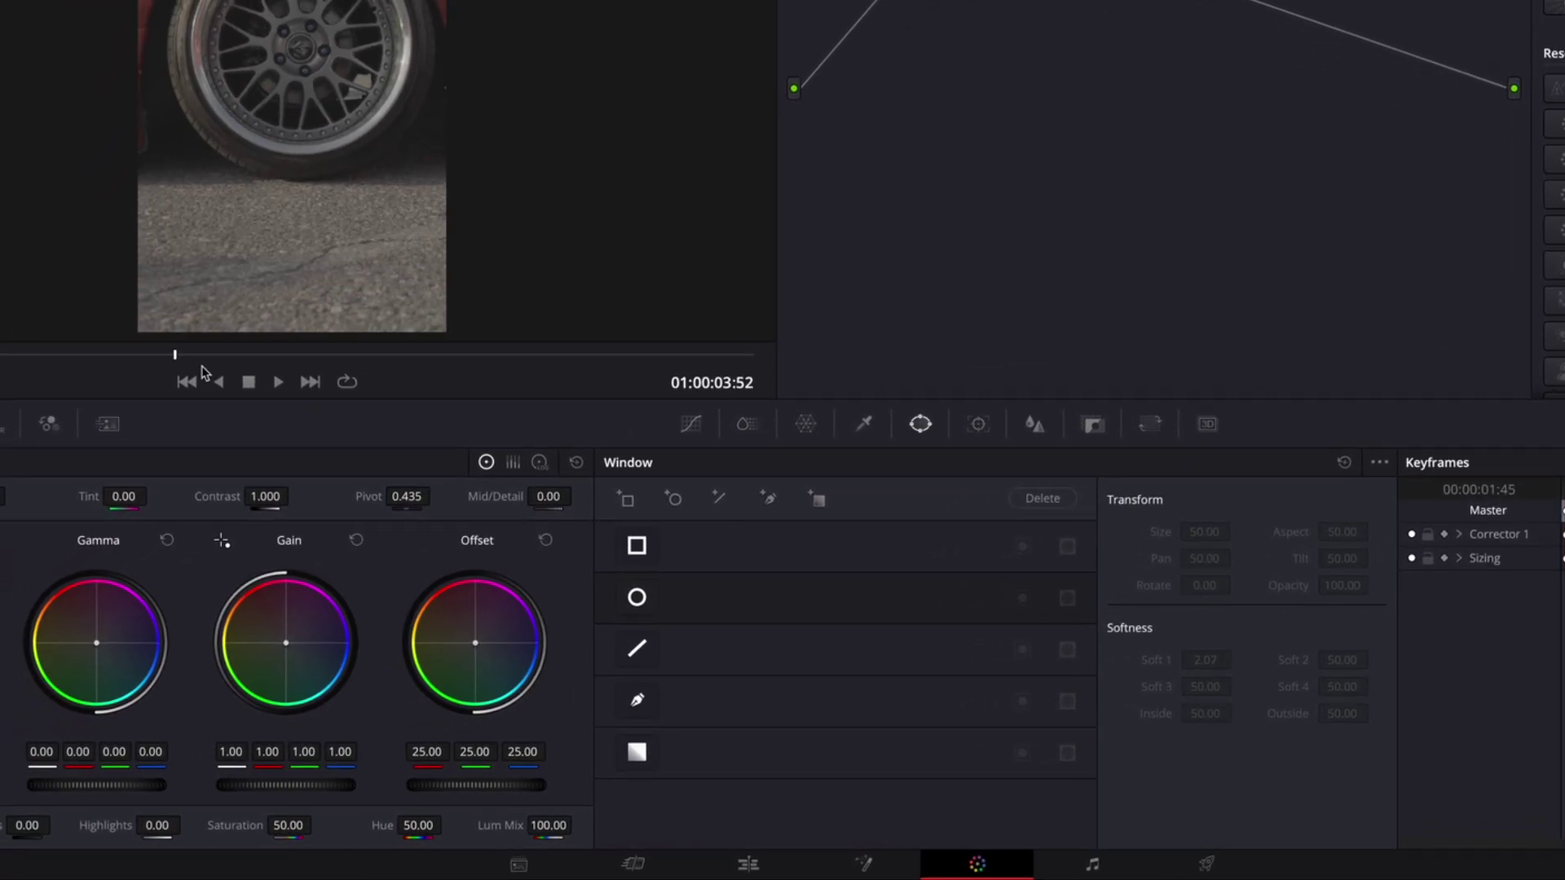
left_click(636, 596)
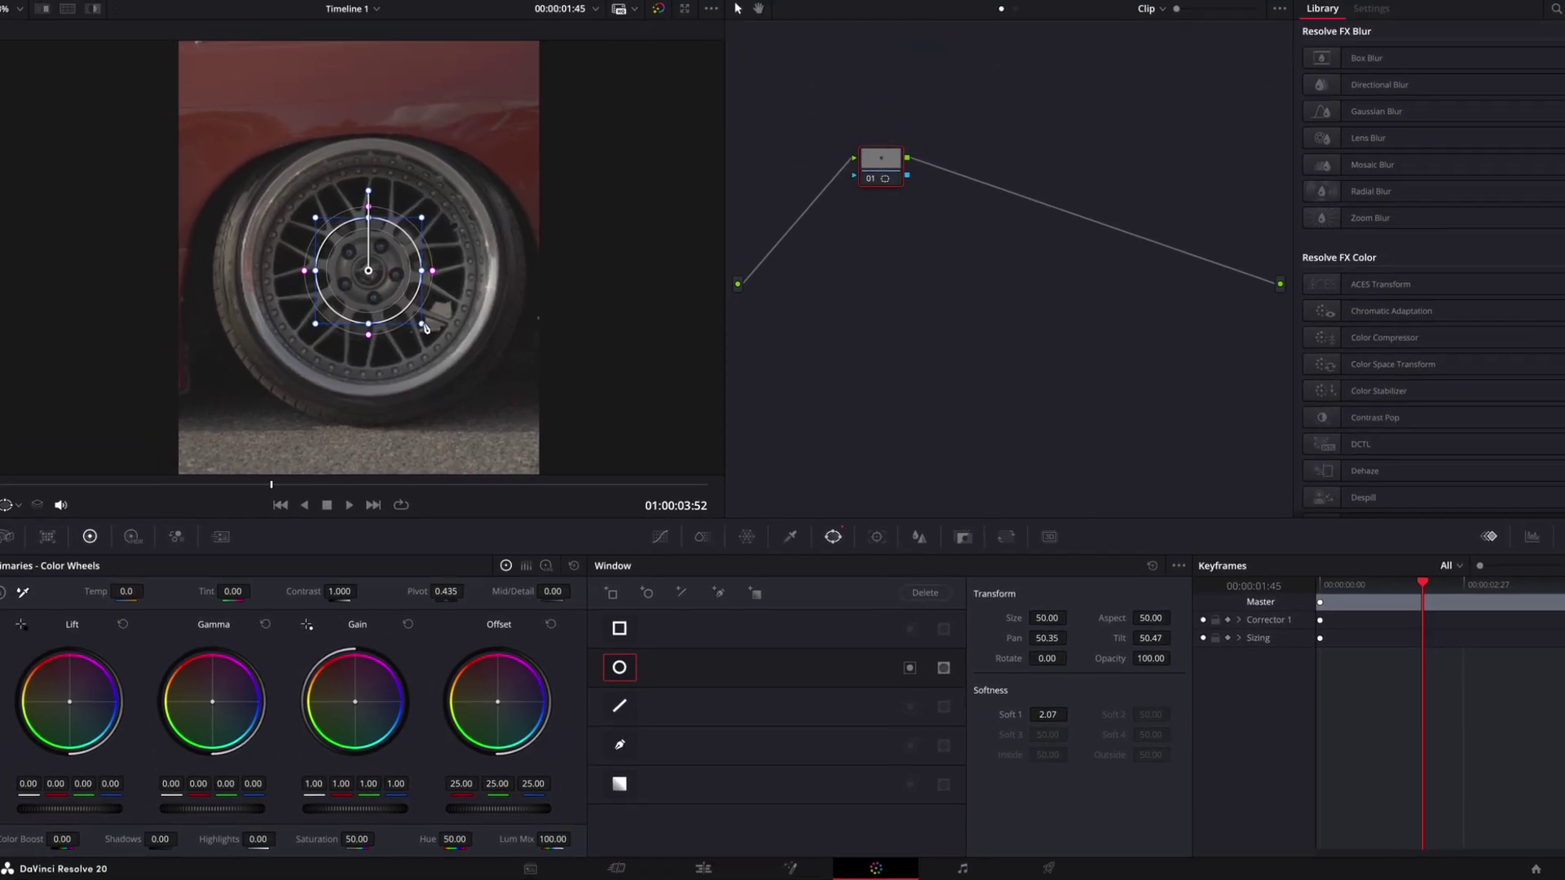
left_click_drag(426, 327, 519, 387)
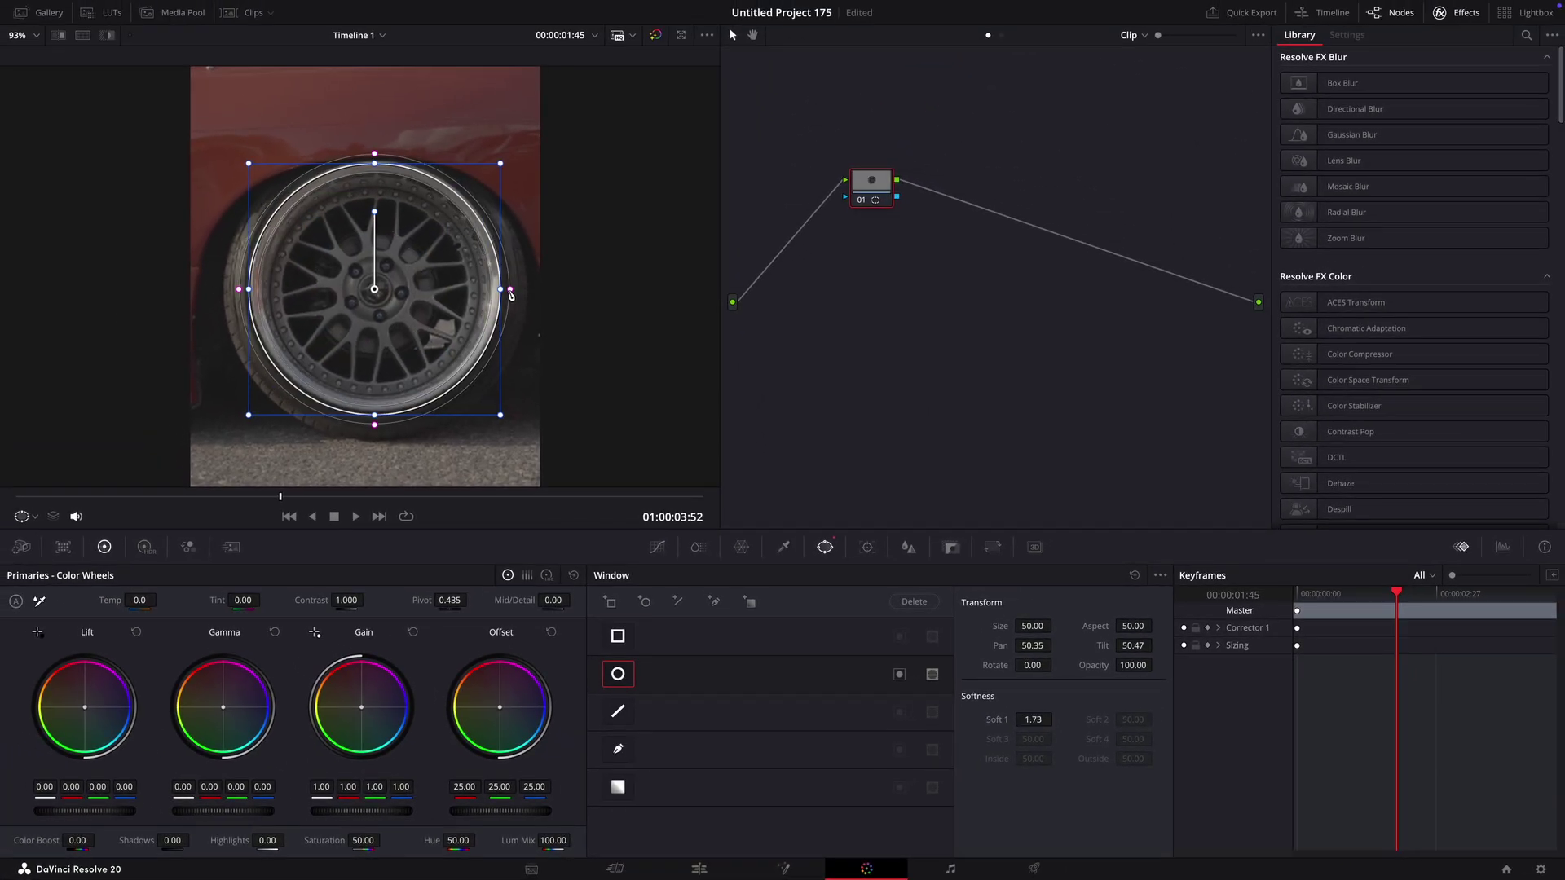
left_click_drag(510, 291, 505, 292)
- Keyframe the circular window in the tracker's Frame mode, reshaping it so it follows the wheel rim through the clip's last frame
right_click(1038, 216)
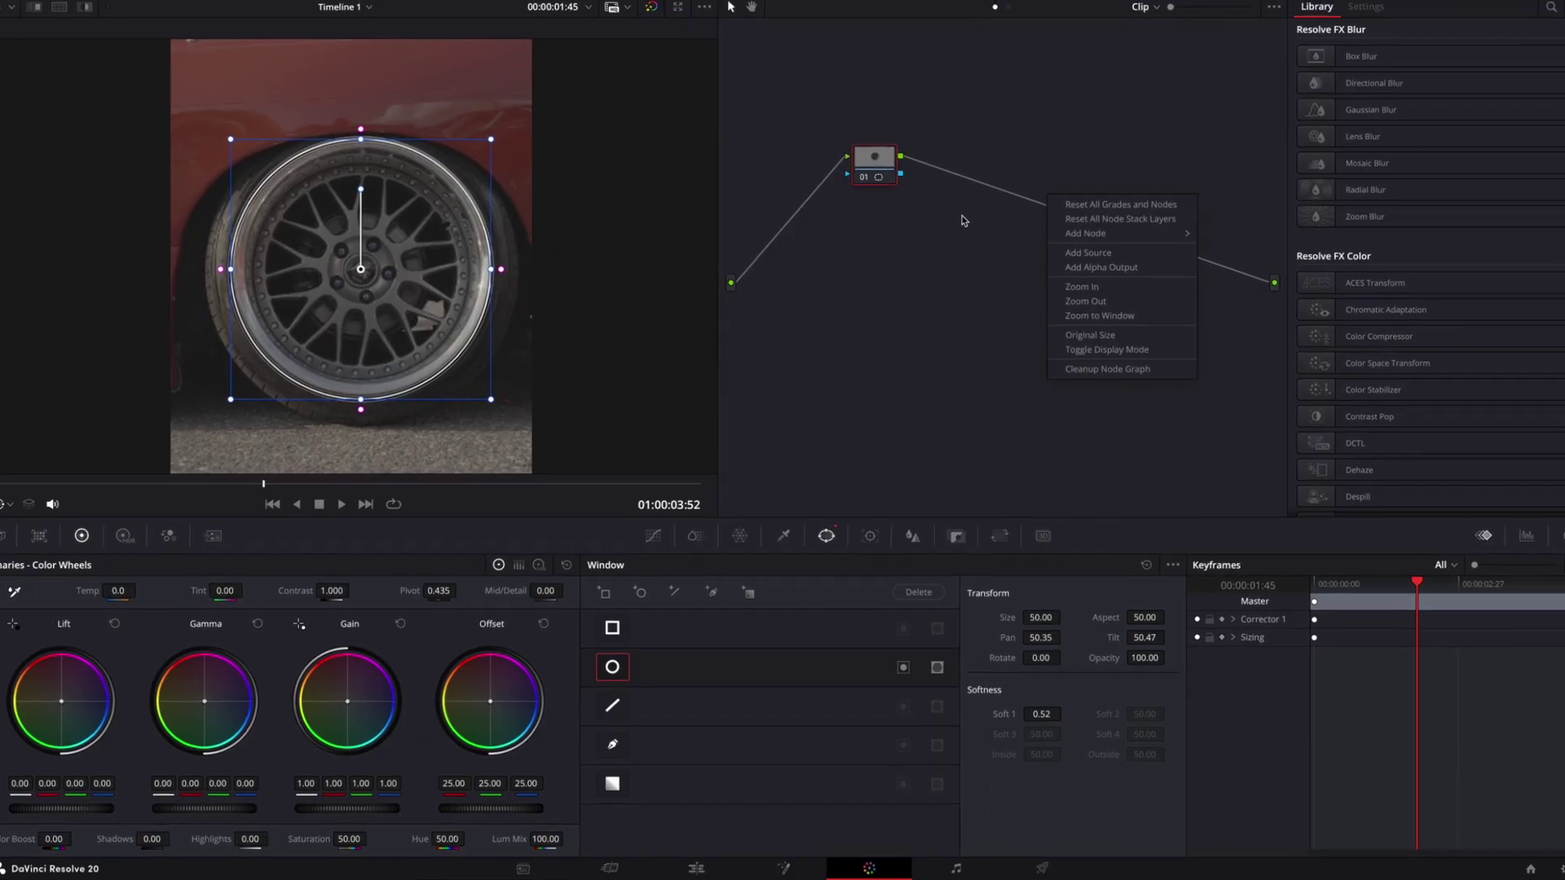
left_click(963, 220)
left_click(870, 536)
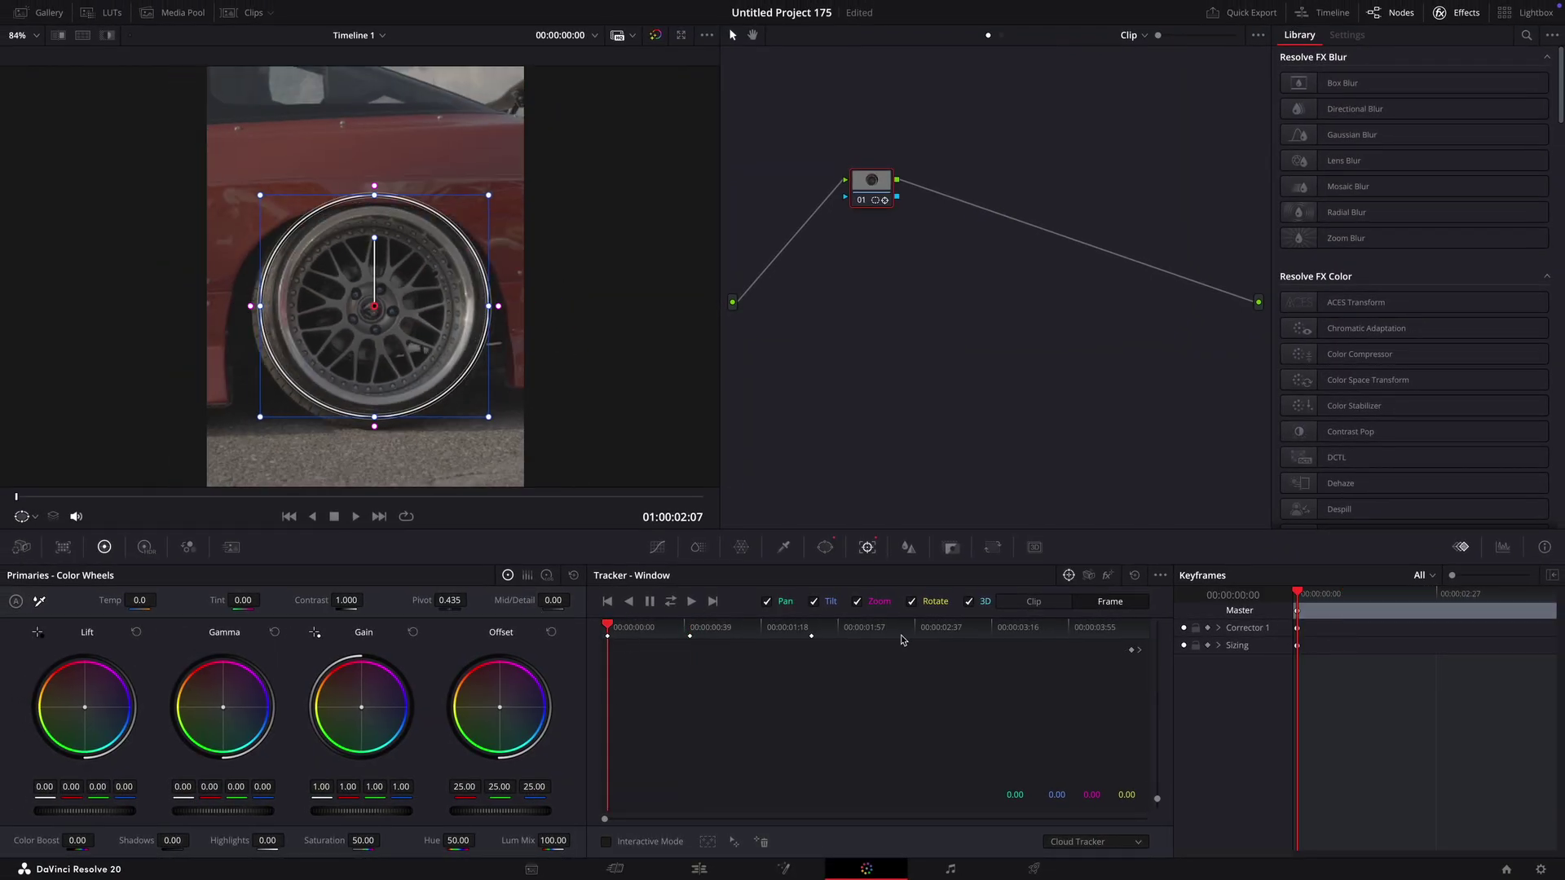
scroll(365, 112, "up", 3)
left_click_drag(365, 112, 364, 162)
left_click_drag(559, 302, 490, 326)
left_click_drag(522, 302, 511, 301)
left_click_drag(495, 349, 490, 349)
key("space")
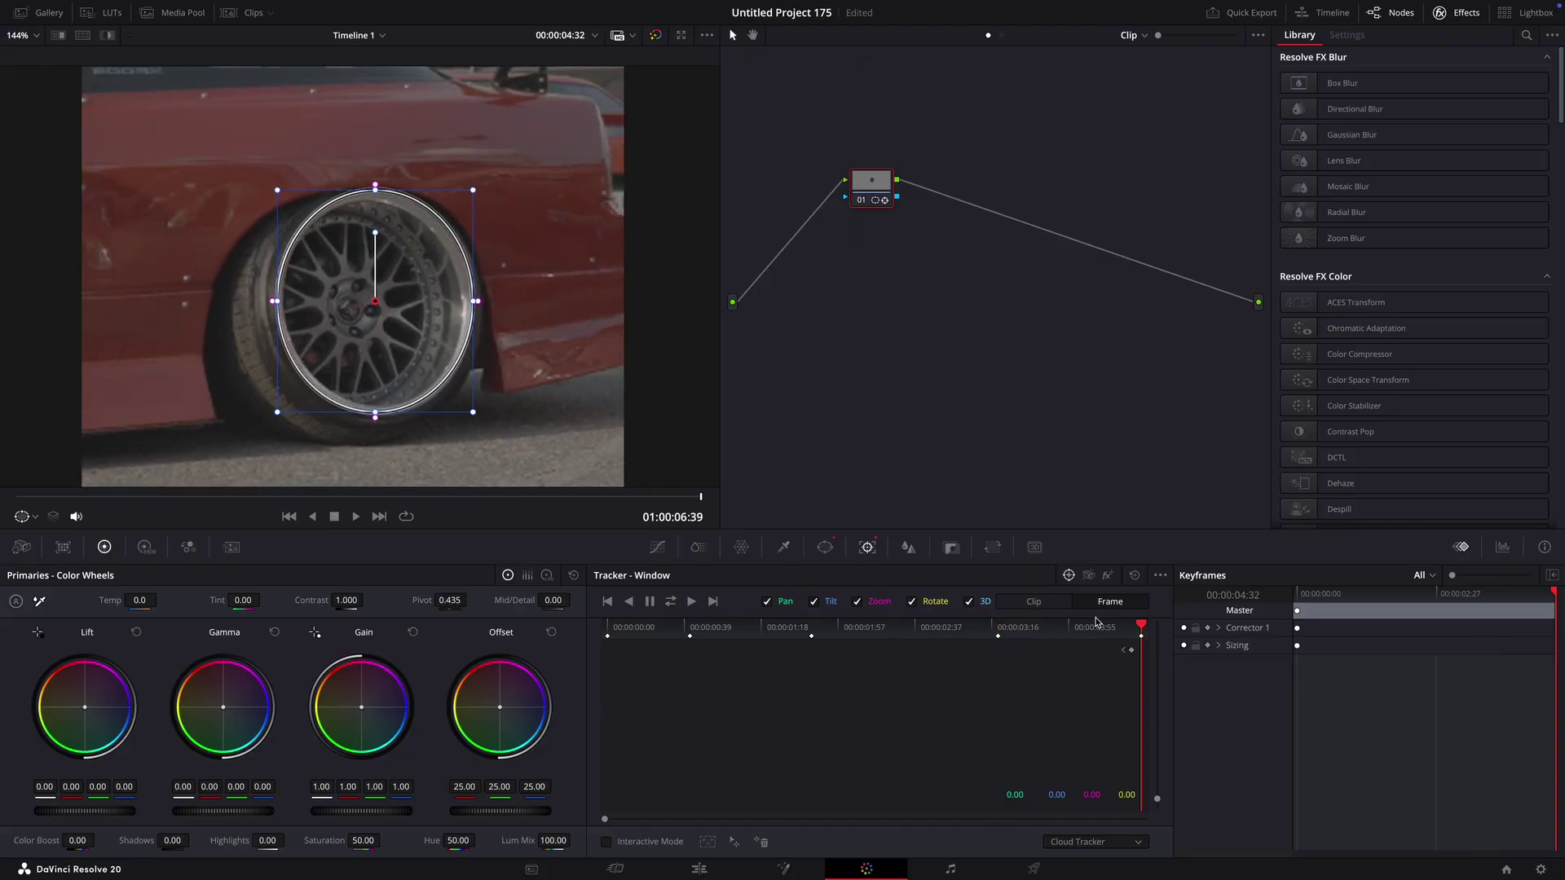
- Add an alpha output to the node graph and connect the corrector node's mask output to it
right_click(949, 246)
left_click(1030, 321)
- Duplicate Compound Clip 3 onto Video 2 and invert the circular window on the duplicate to cut out the wheel
left_click(722, 873)
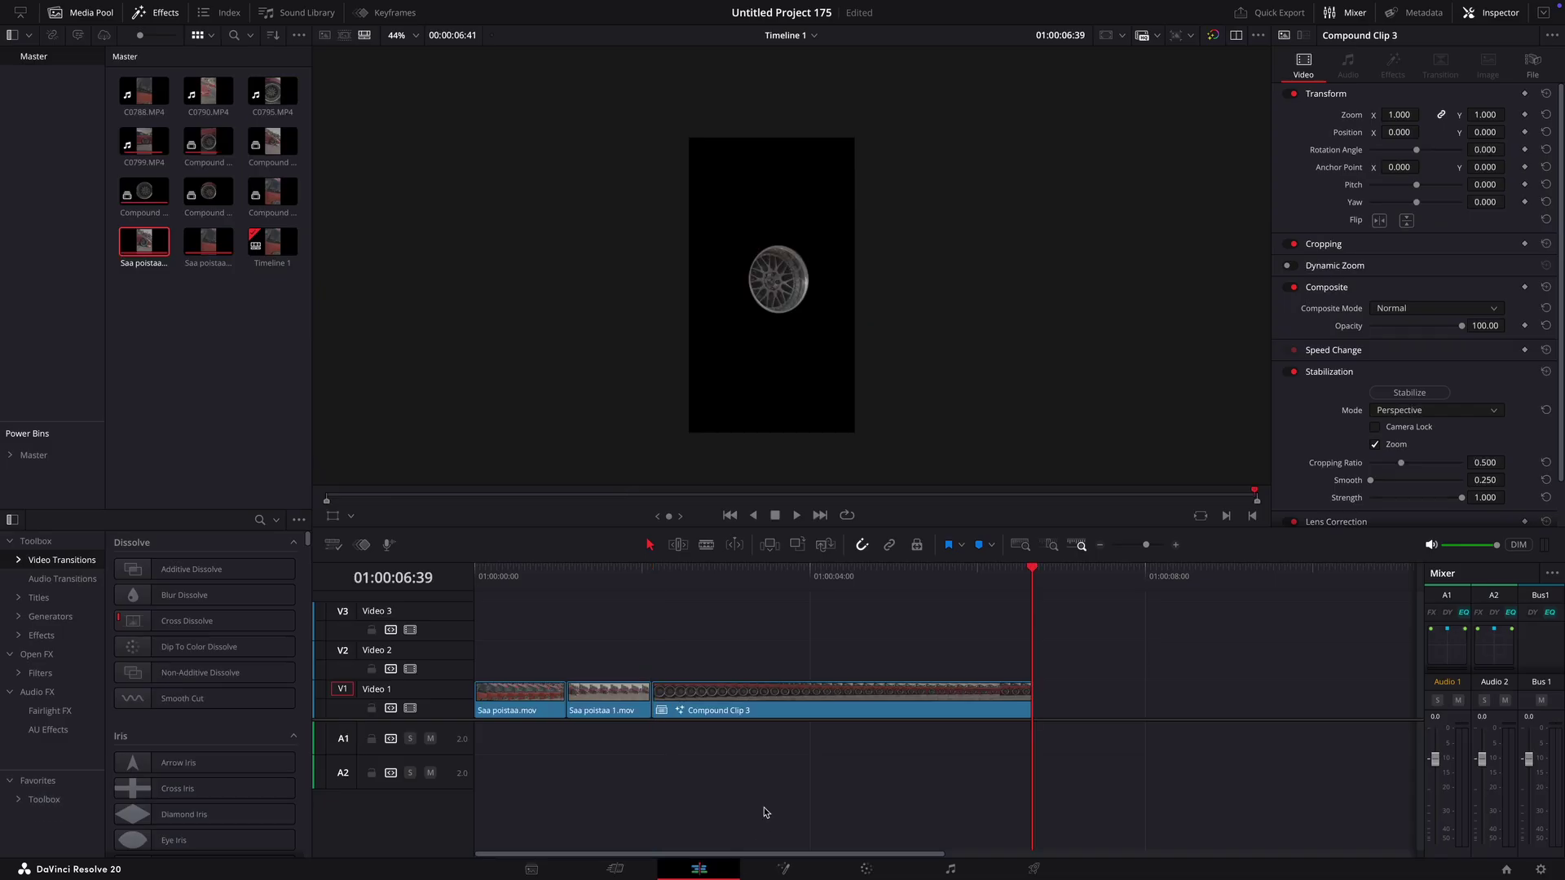
left_click_drag(838, 702, 837, 663)
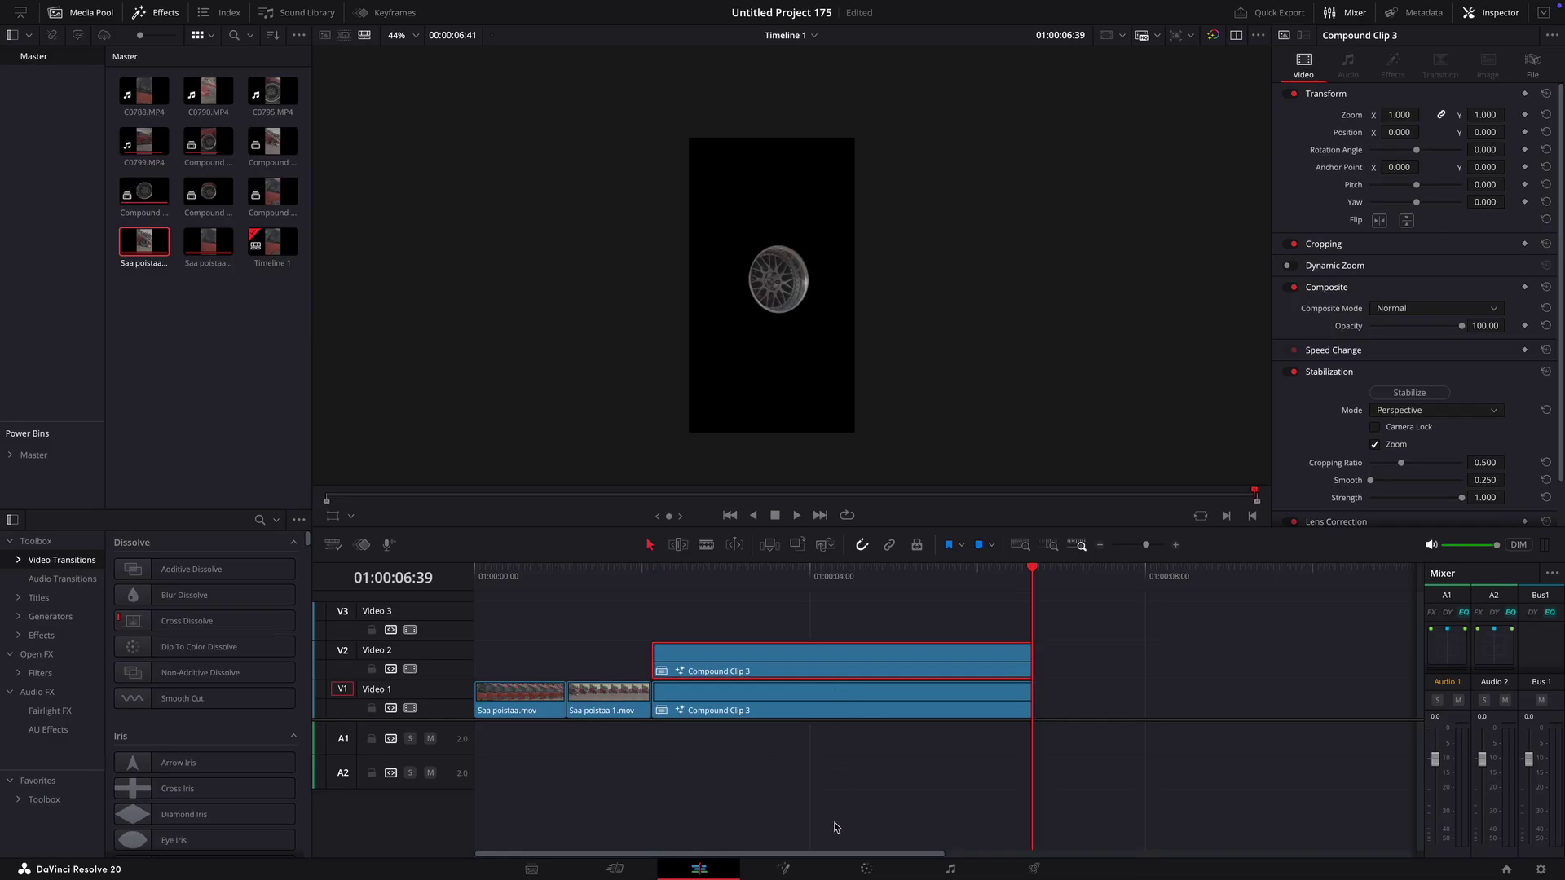
left_click(867, 868)
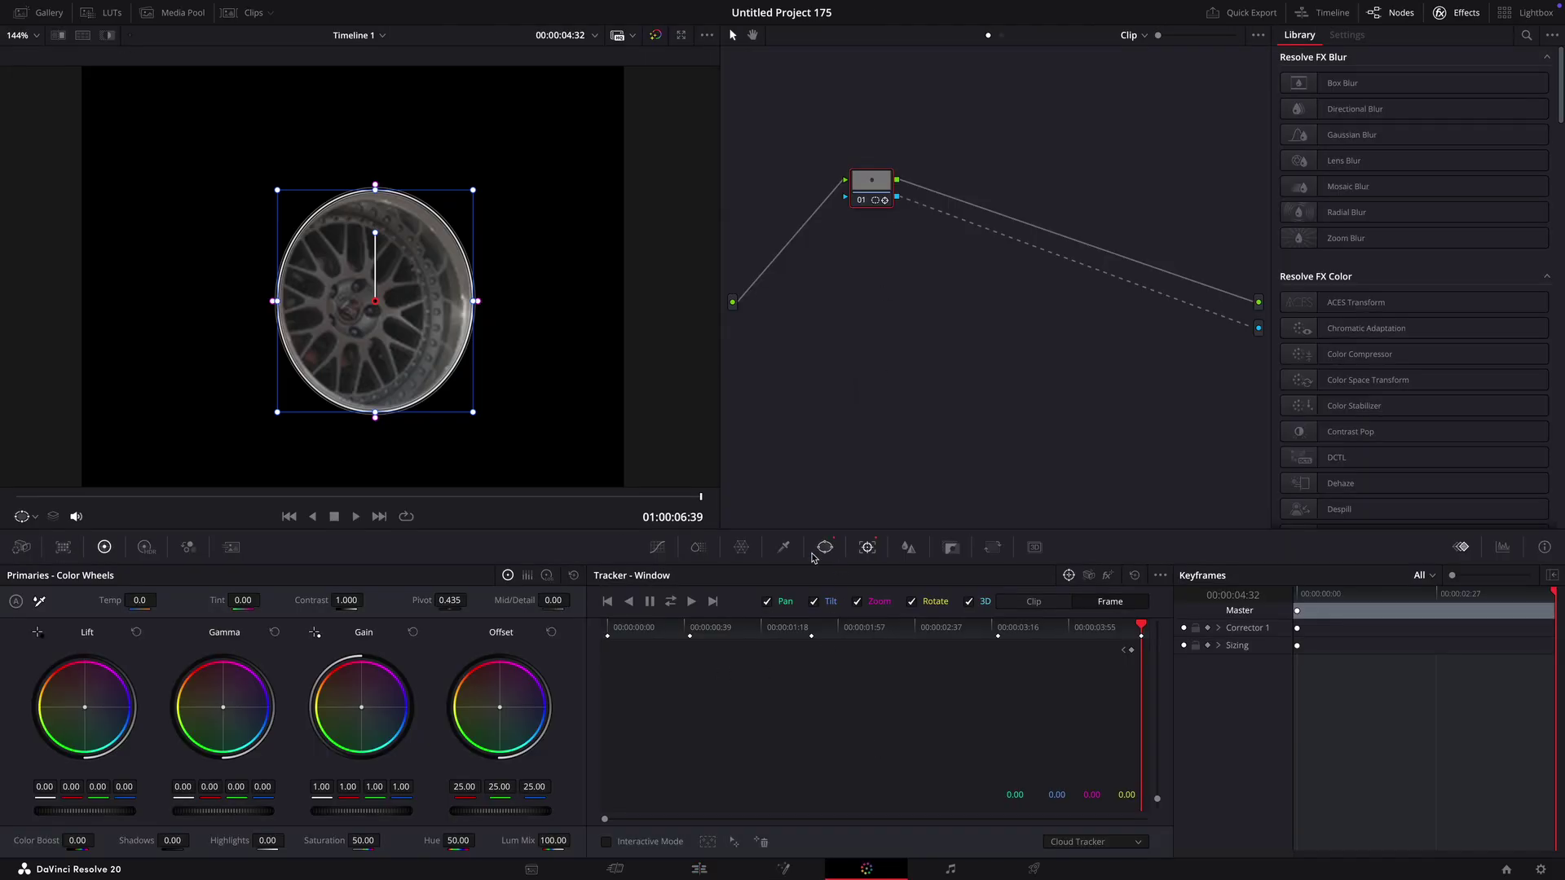
left_click(822, 550)
left_click(902, 674)
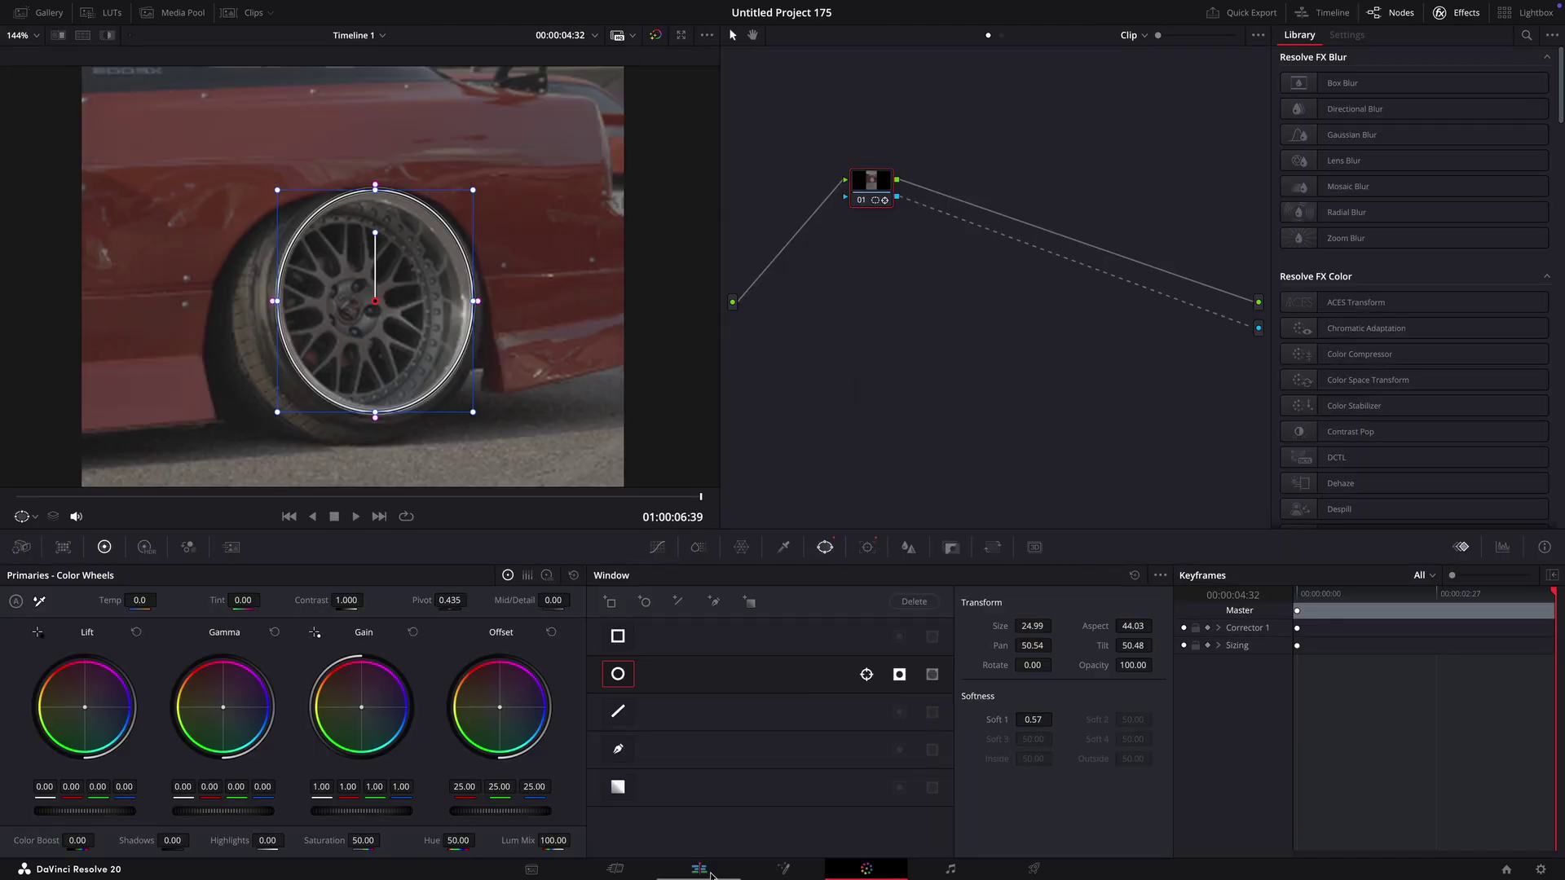
- In the edit timeline, return the playhead to the start of Compound Clip 3 and disable the duplicate on Video 2
left_click(711, 872)
left_click_drag(1034, 593, 652, 609)
key("d")
- Convert the wheel cutout clip on Video 1 into a new compound clip with the default name
left_click(728, 695)
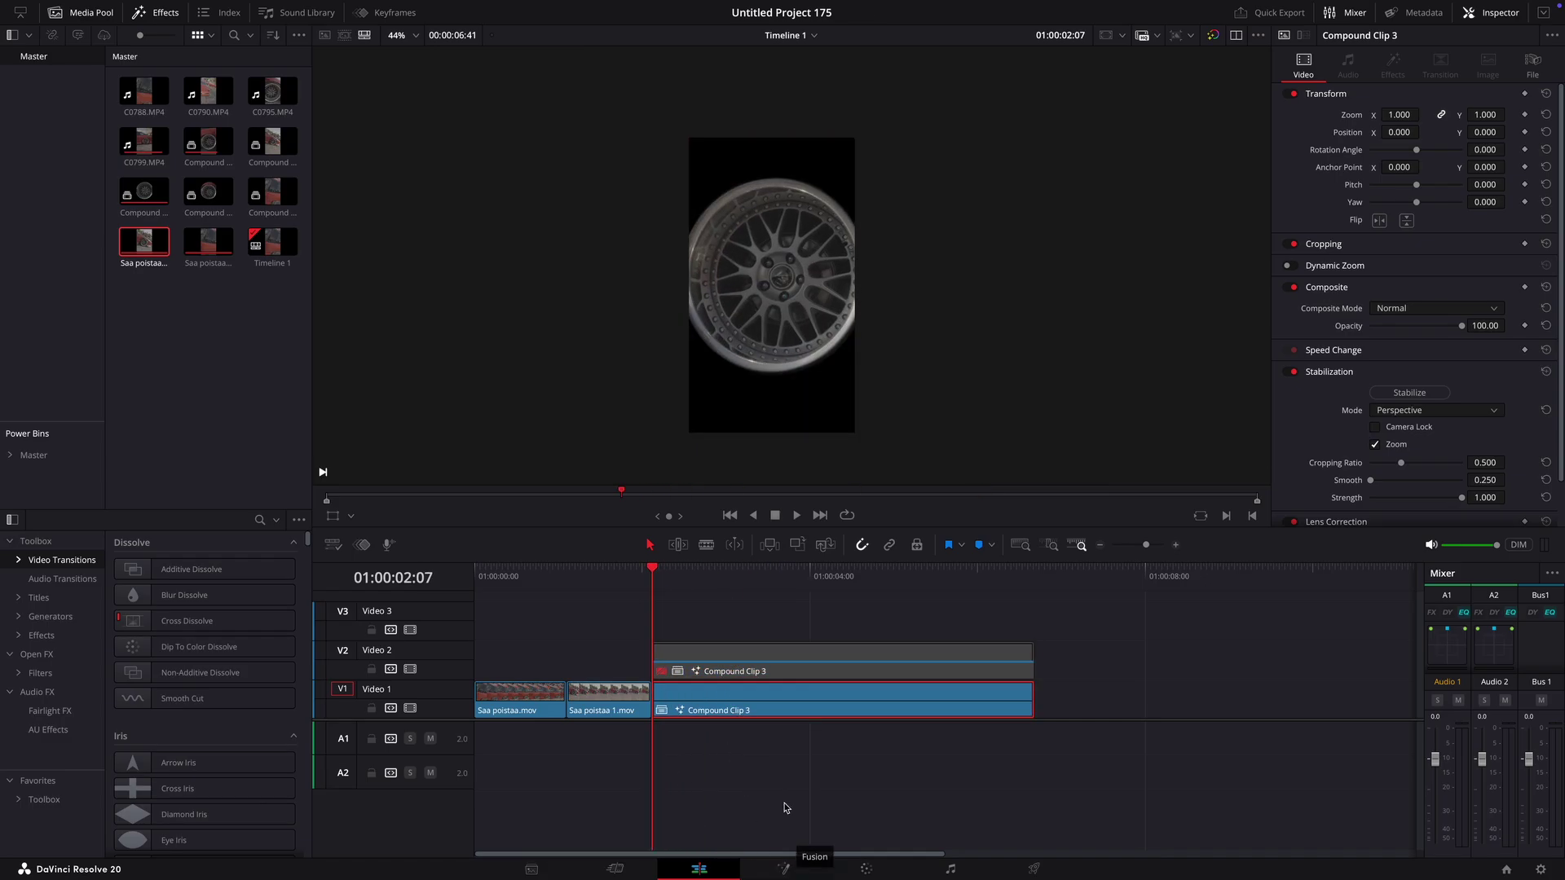
right_click(717, 701)
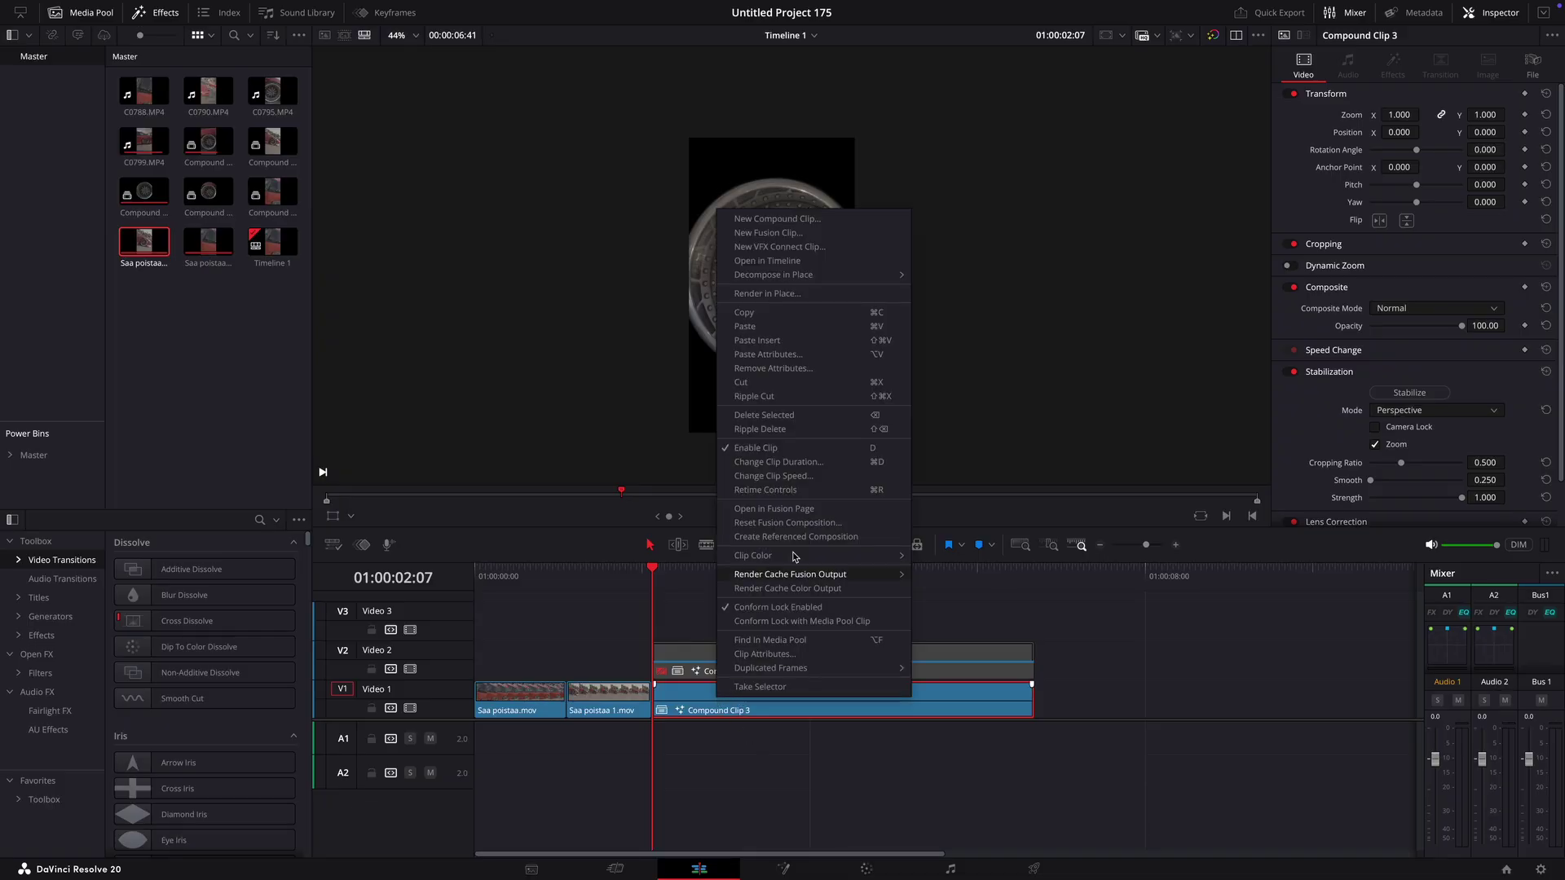
left_click(807, 221)
left_click(876, 485)
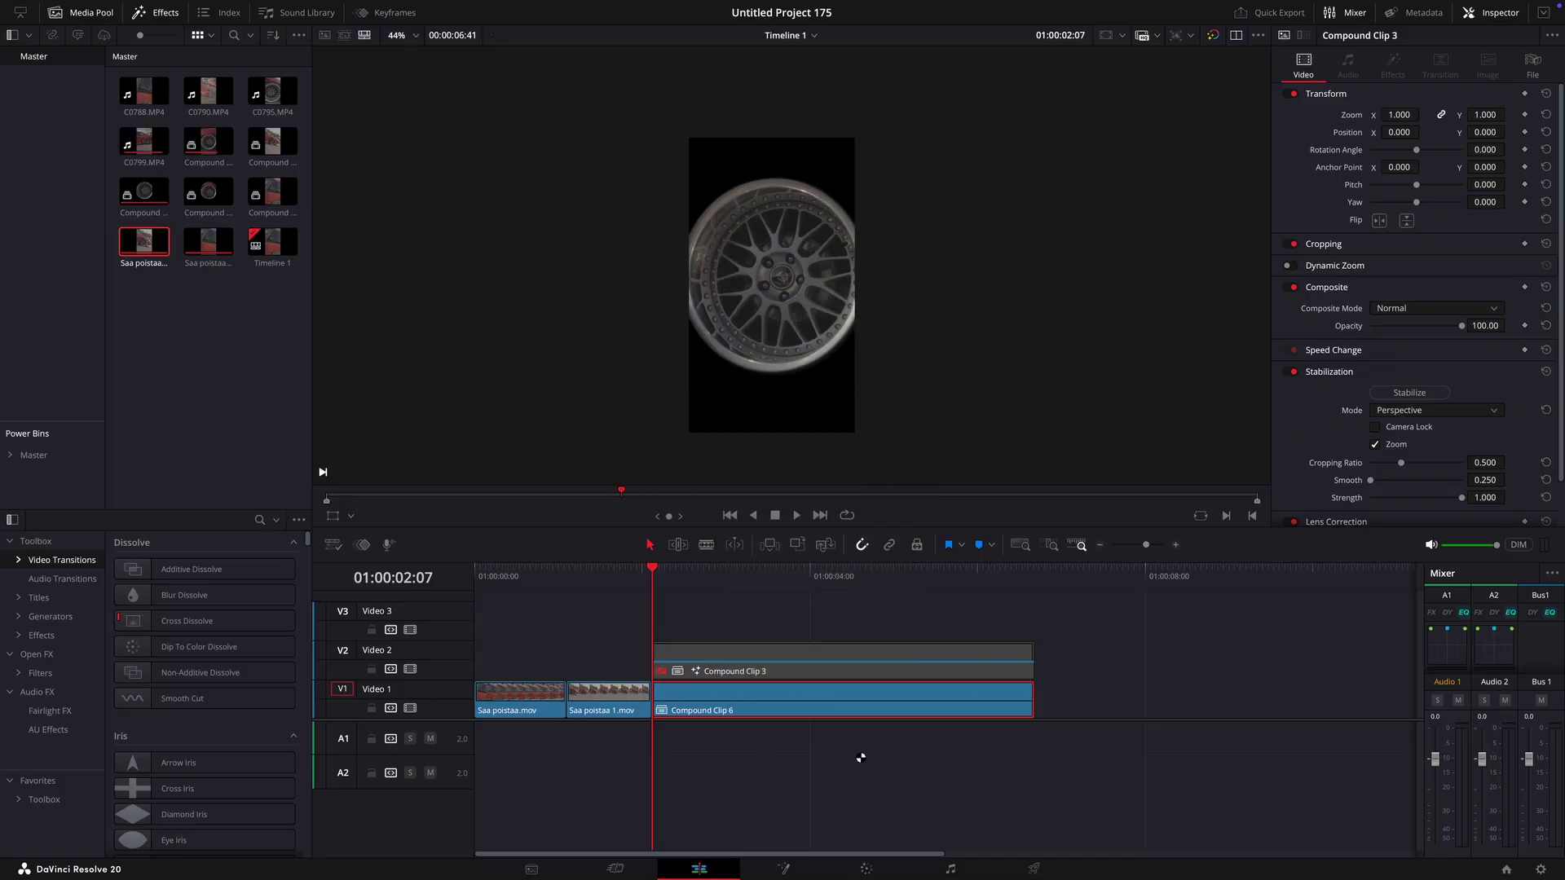
- Open the new wheel compound clip in Fusion and add a Transform node after MediaIn1
left_click(783, 869)
key("shift+space")
type("time stre")
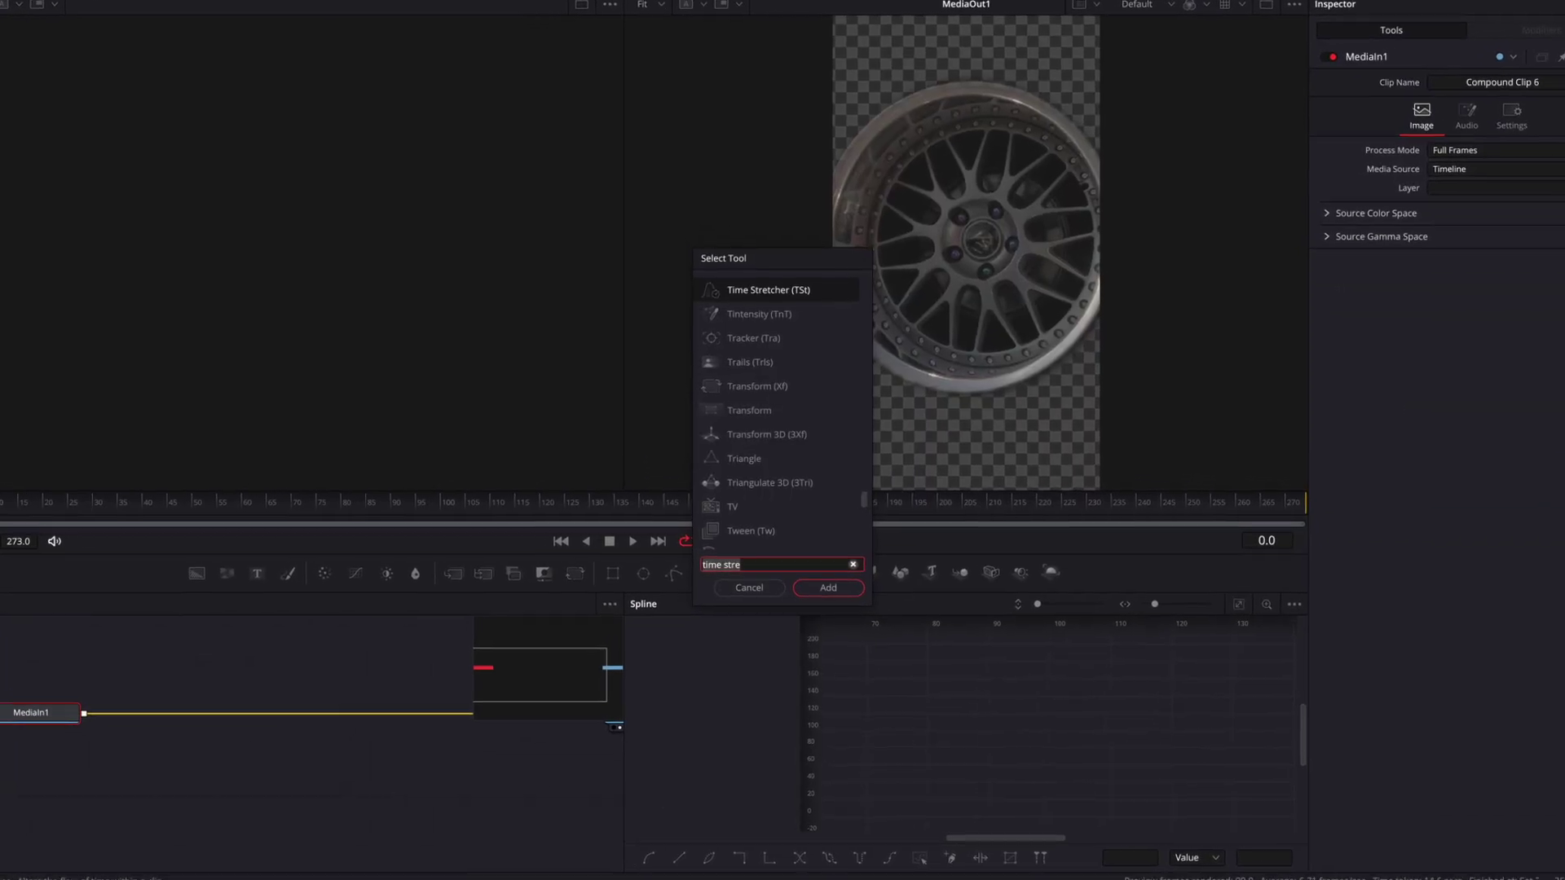
type("transform")
key("Return")
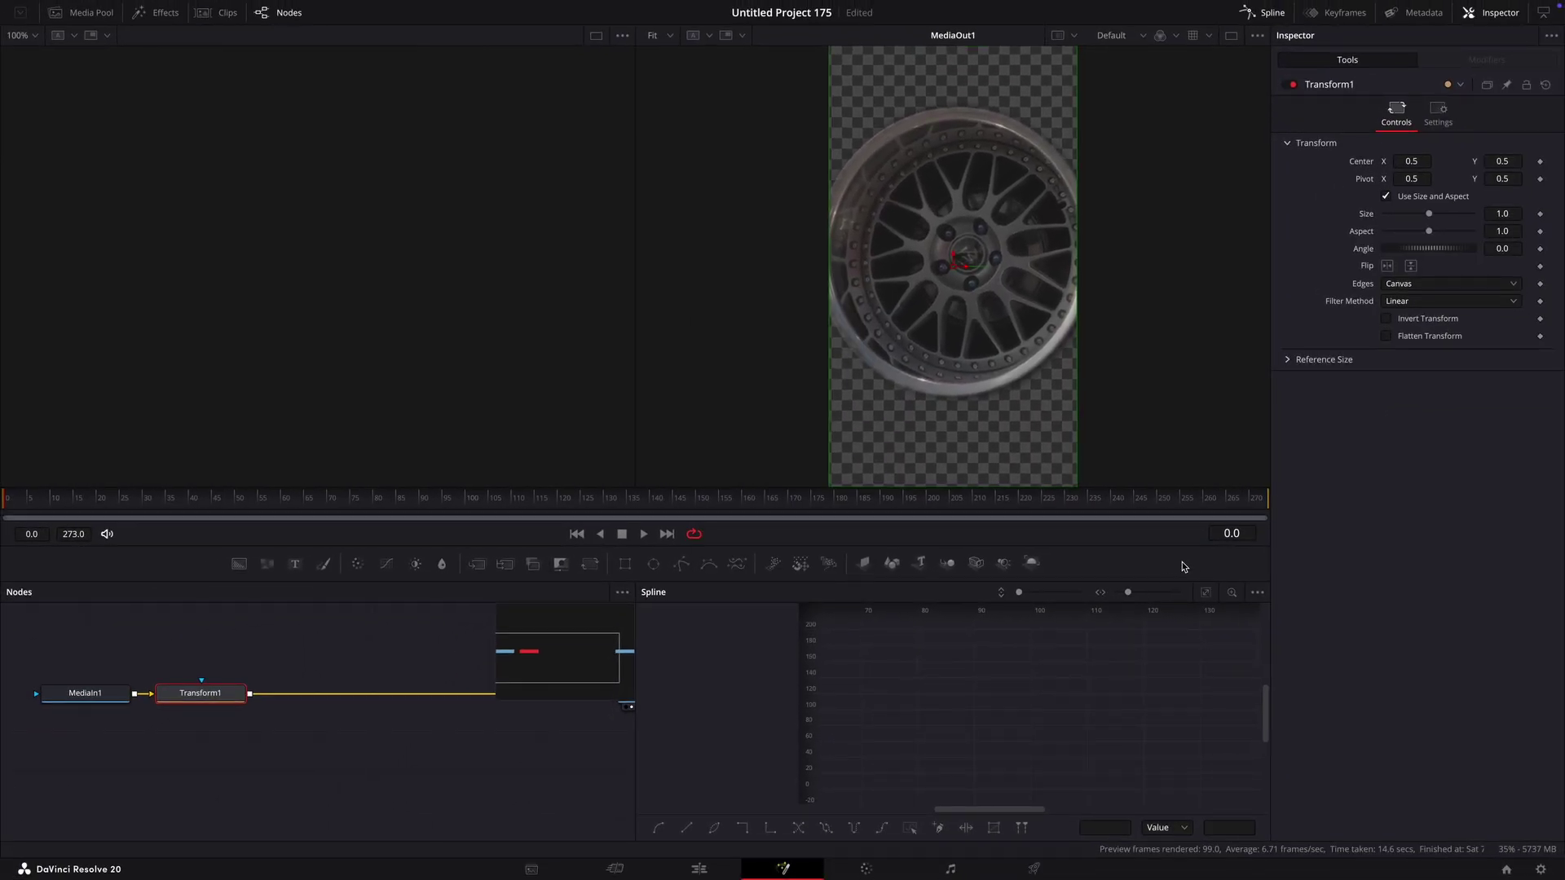
- Set the Transform pivot to X 0.554, Y 0.528 at the wheel hub and keyframe Size and Angle at frame 0
left_click_drag(1417, 181, 1435, 183)
left_click_drag(1503, 180, 1501, 179)
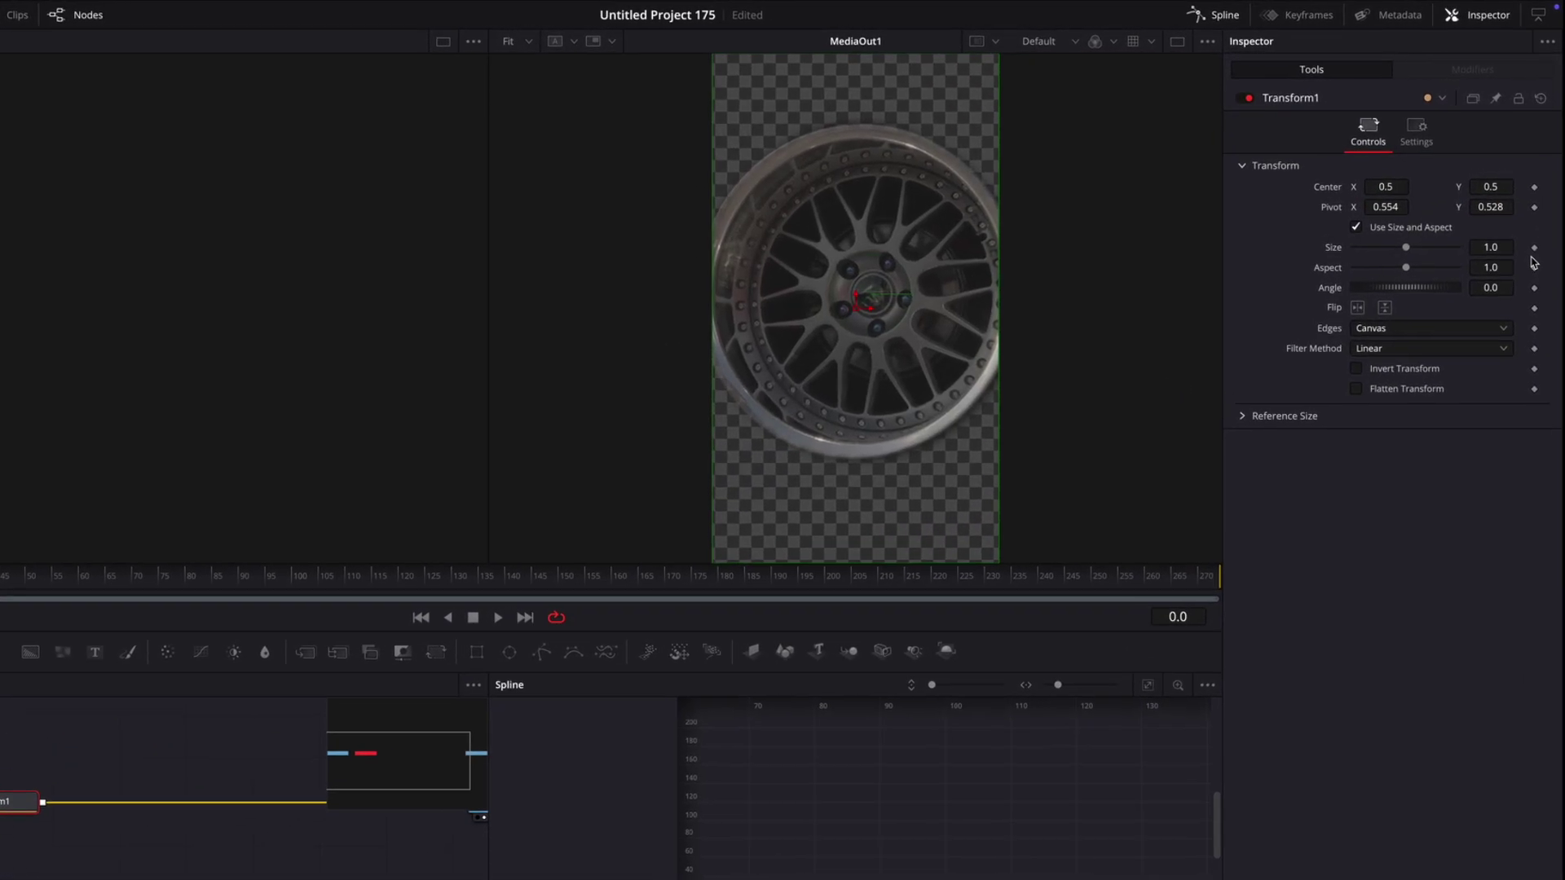
left_click(1534, 248)
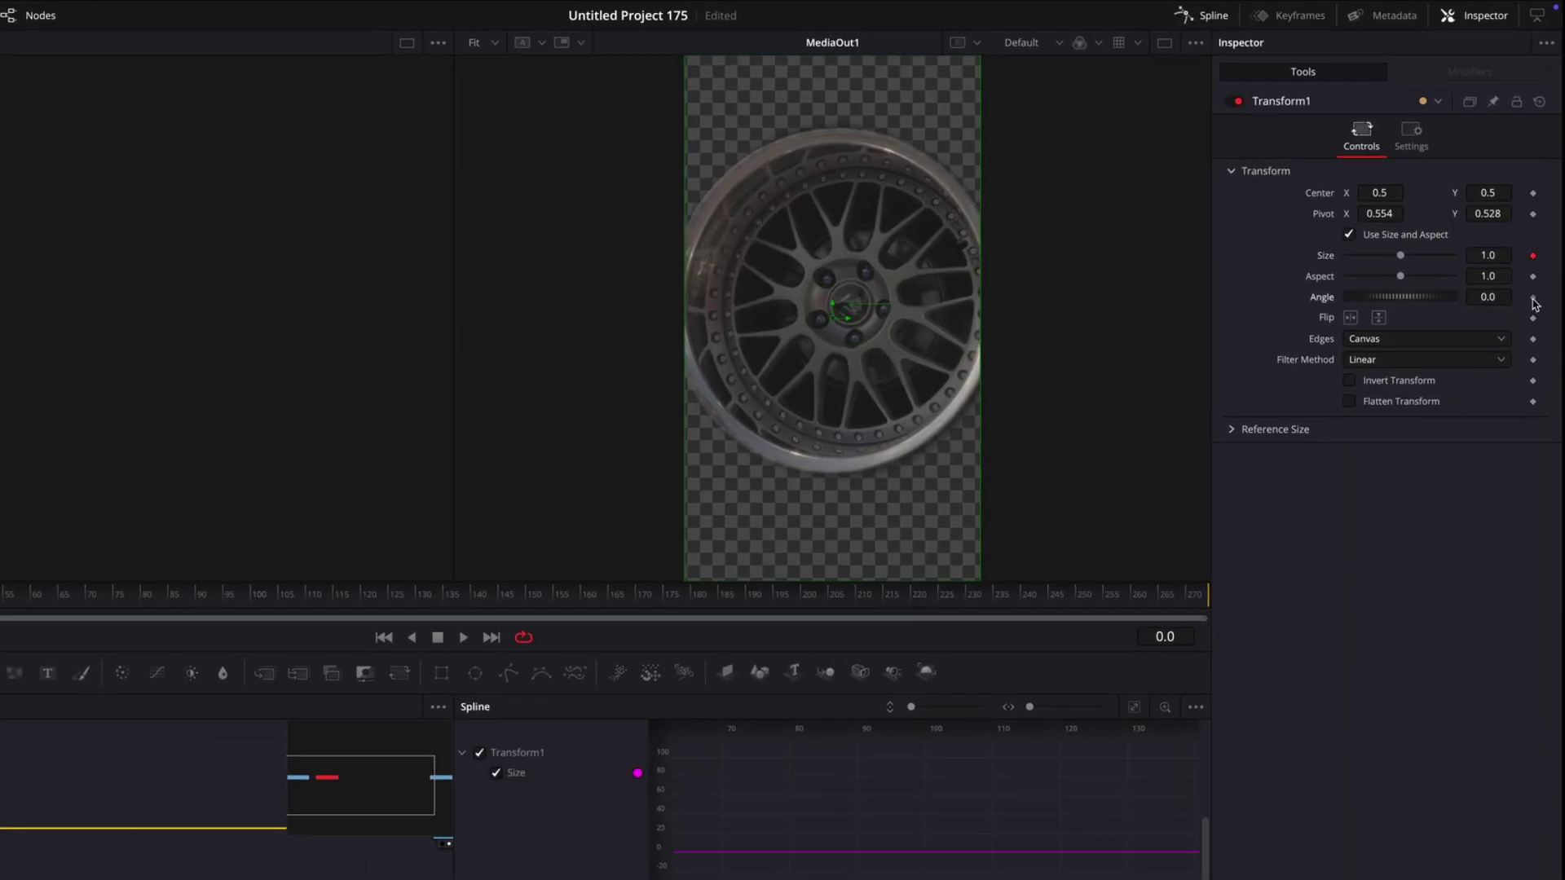
left_click(1533, 298)
- Move Compound Clip 3 to Video 3 and Compound Clip 6 to Video 2 above Saa poistaa 1.mov, placing the playhead at 01:00:01:46
left_click(701, 868)
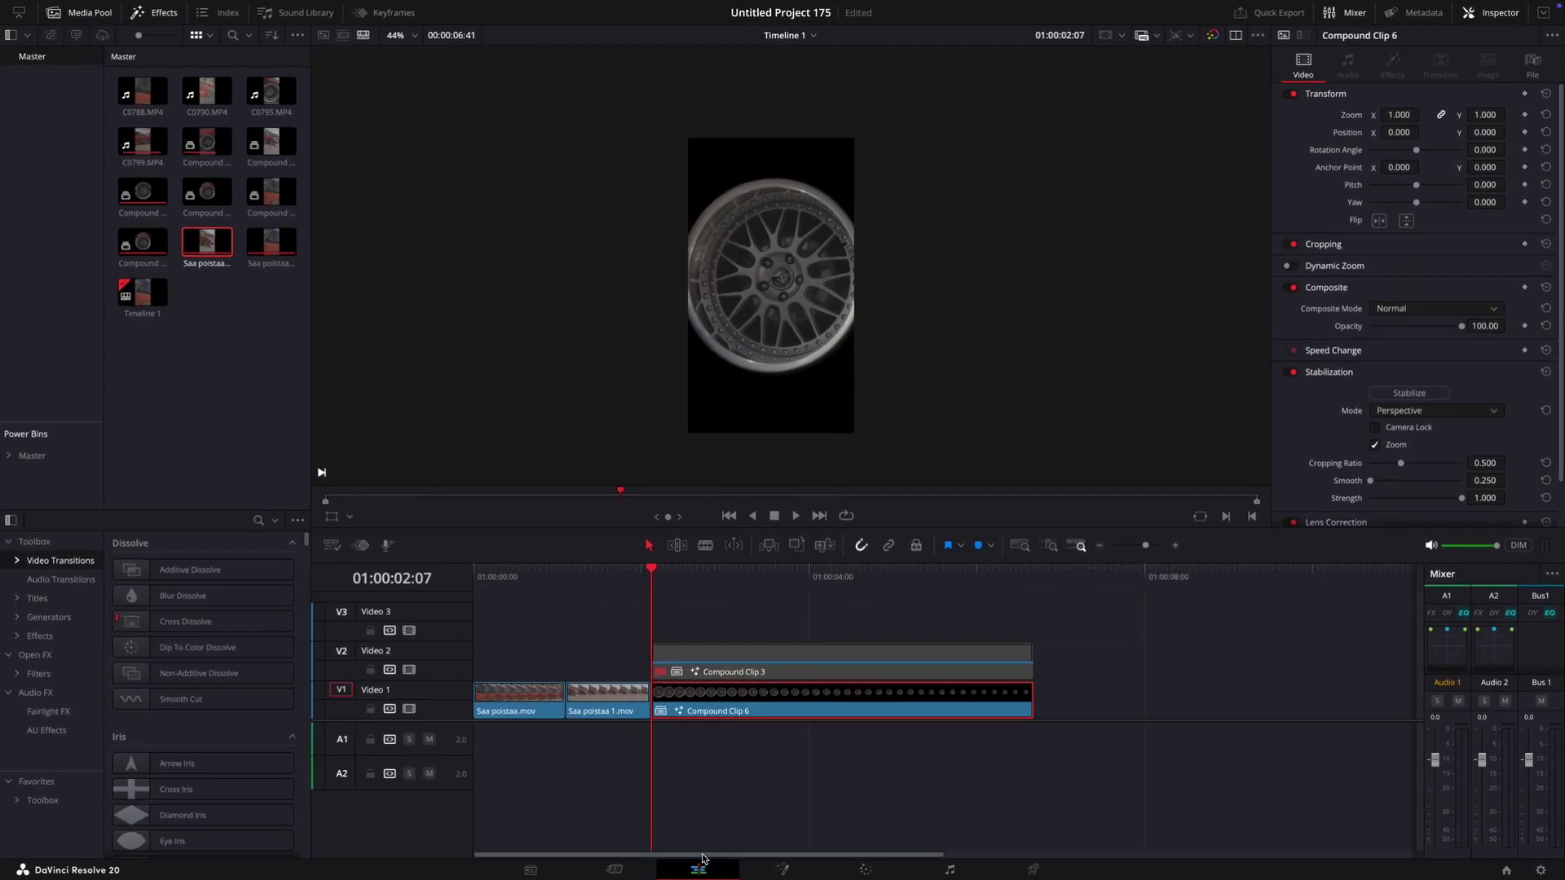
left_click_drag(735, 675, 737, 638)
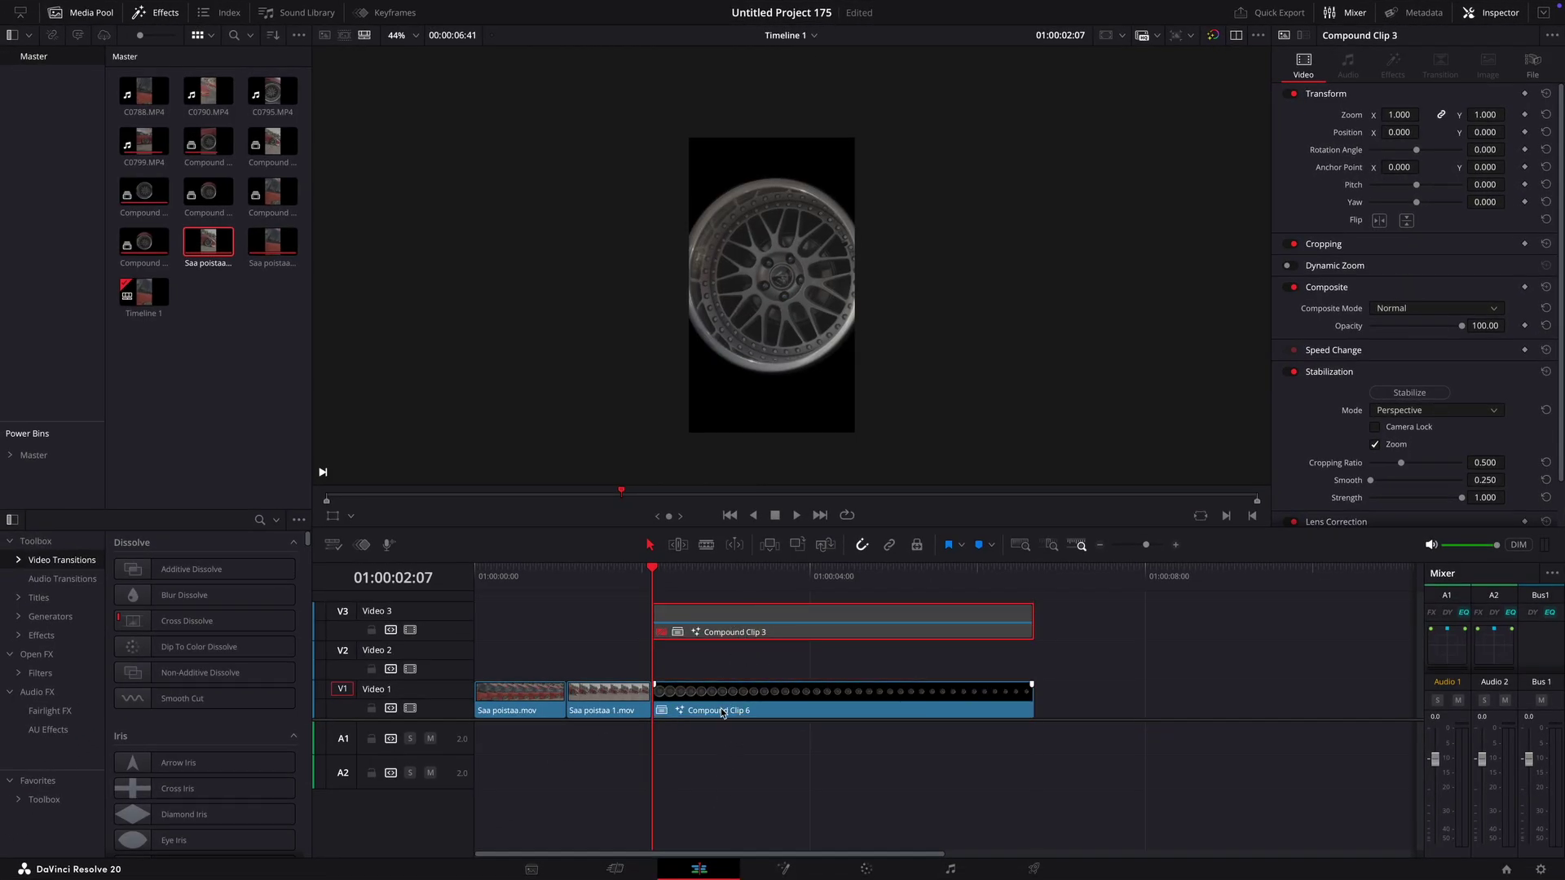
left_click_drag(722, 712, 638, 674)
left_click(573, 582)
left_click_drag(573, 582, 623, 585)
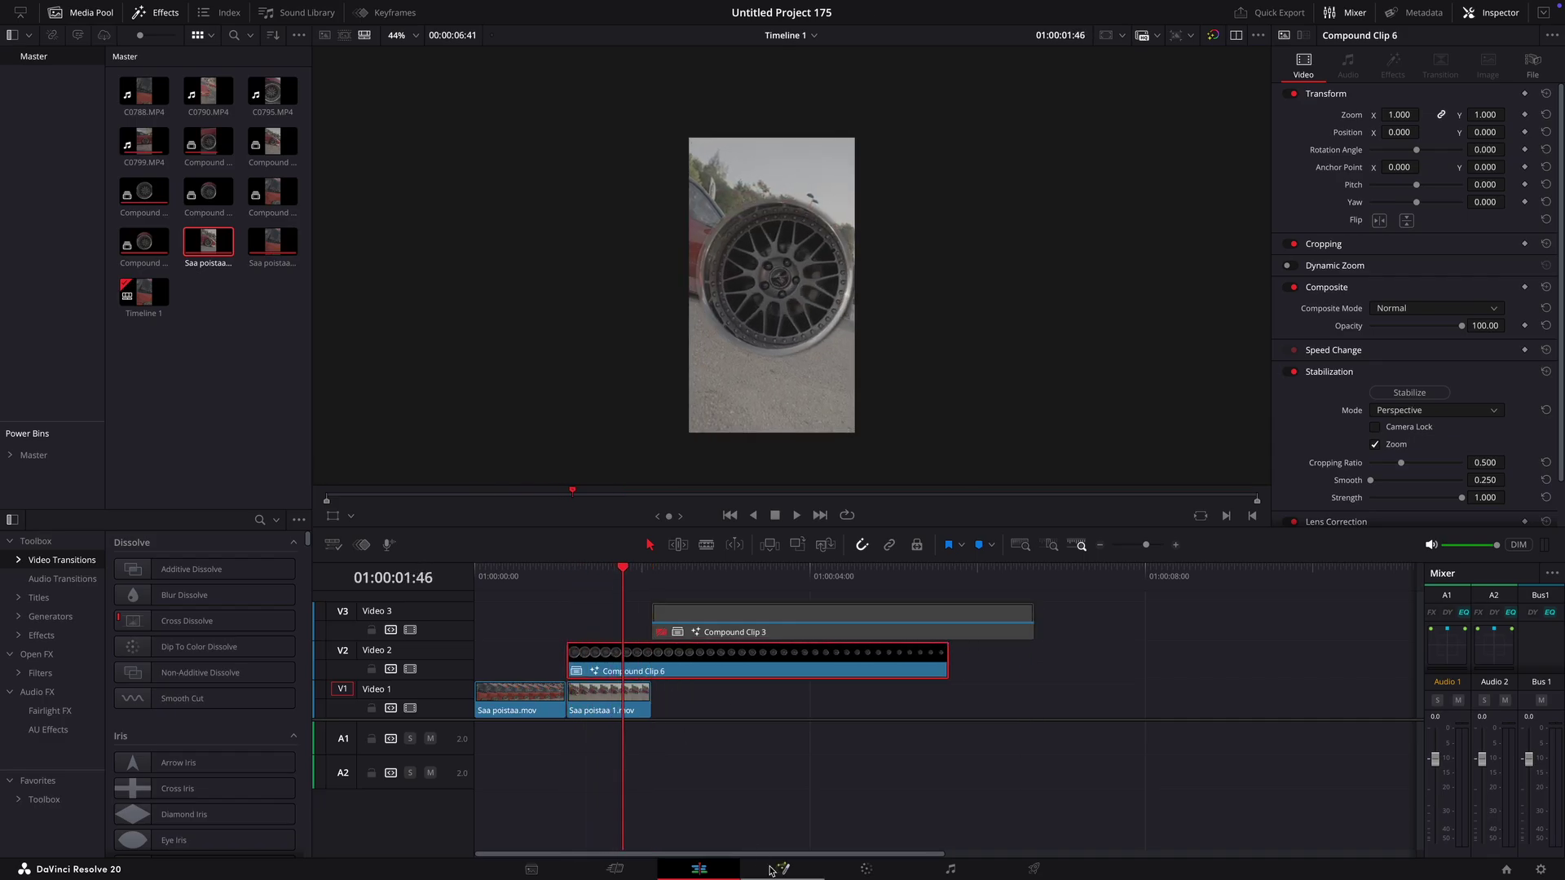
- Keyframe Compound Clip 6's Transform Size 1.0 and Angle 0.0 at frame 40, with Angle 497.9 and Size 0 at frame 0
left_click(771, 871)
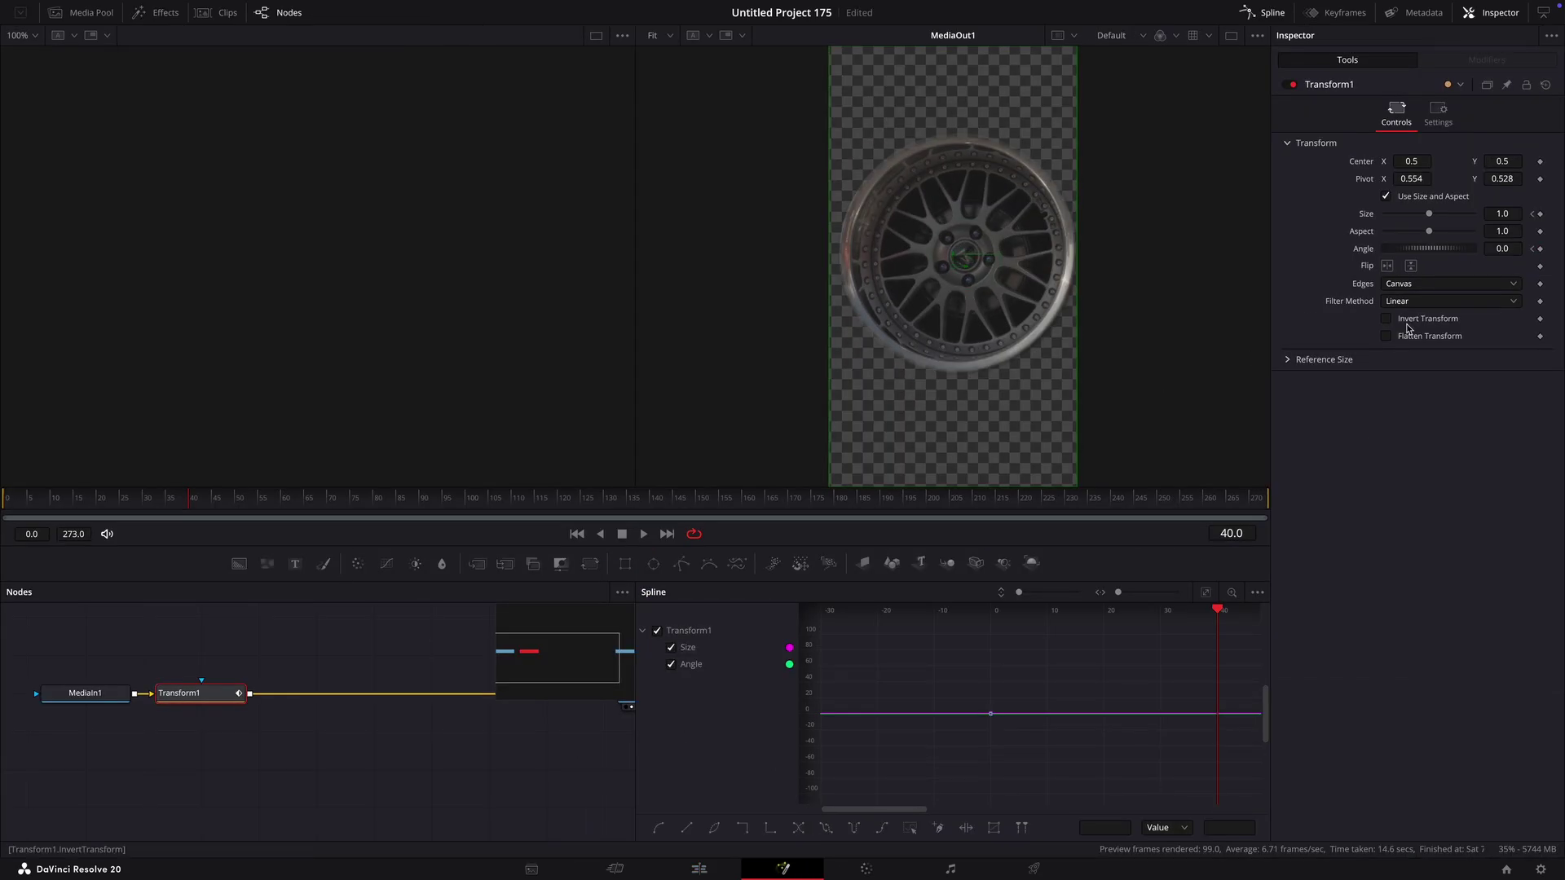
left_click(1533, 214)
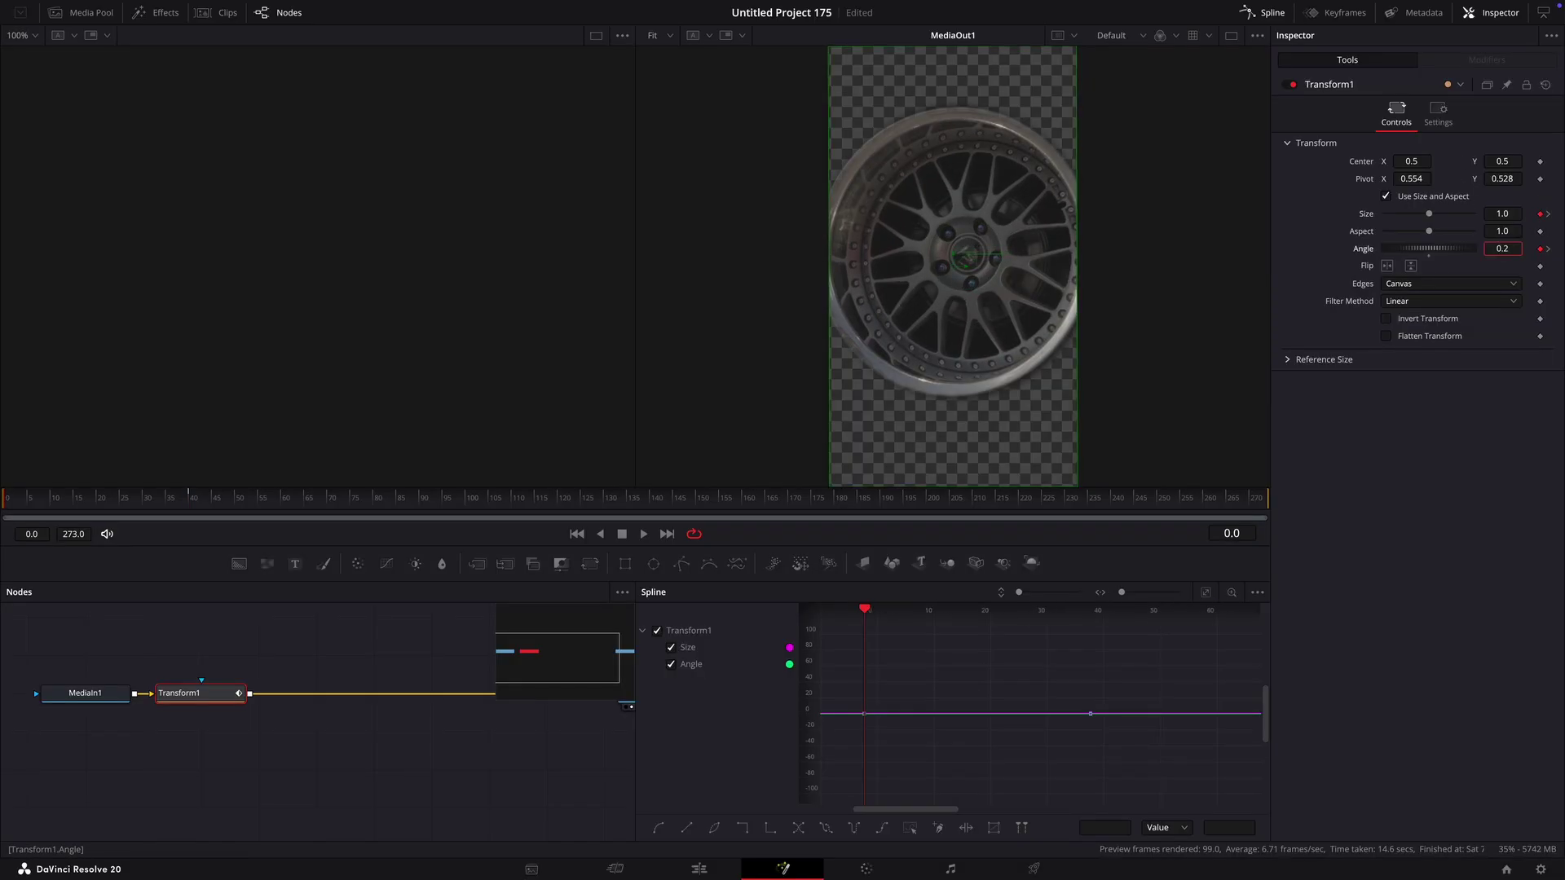
left_click_drag(1428, 248, 1496, 249)
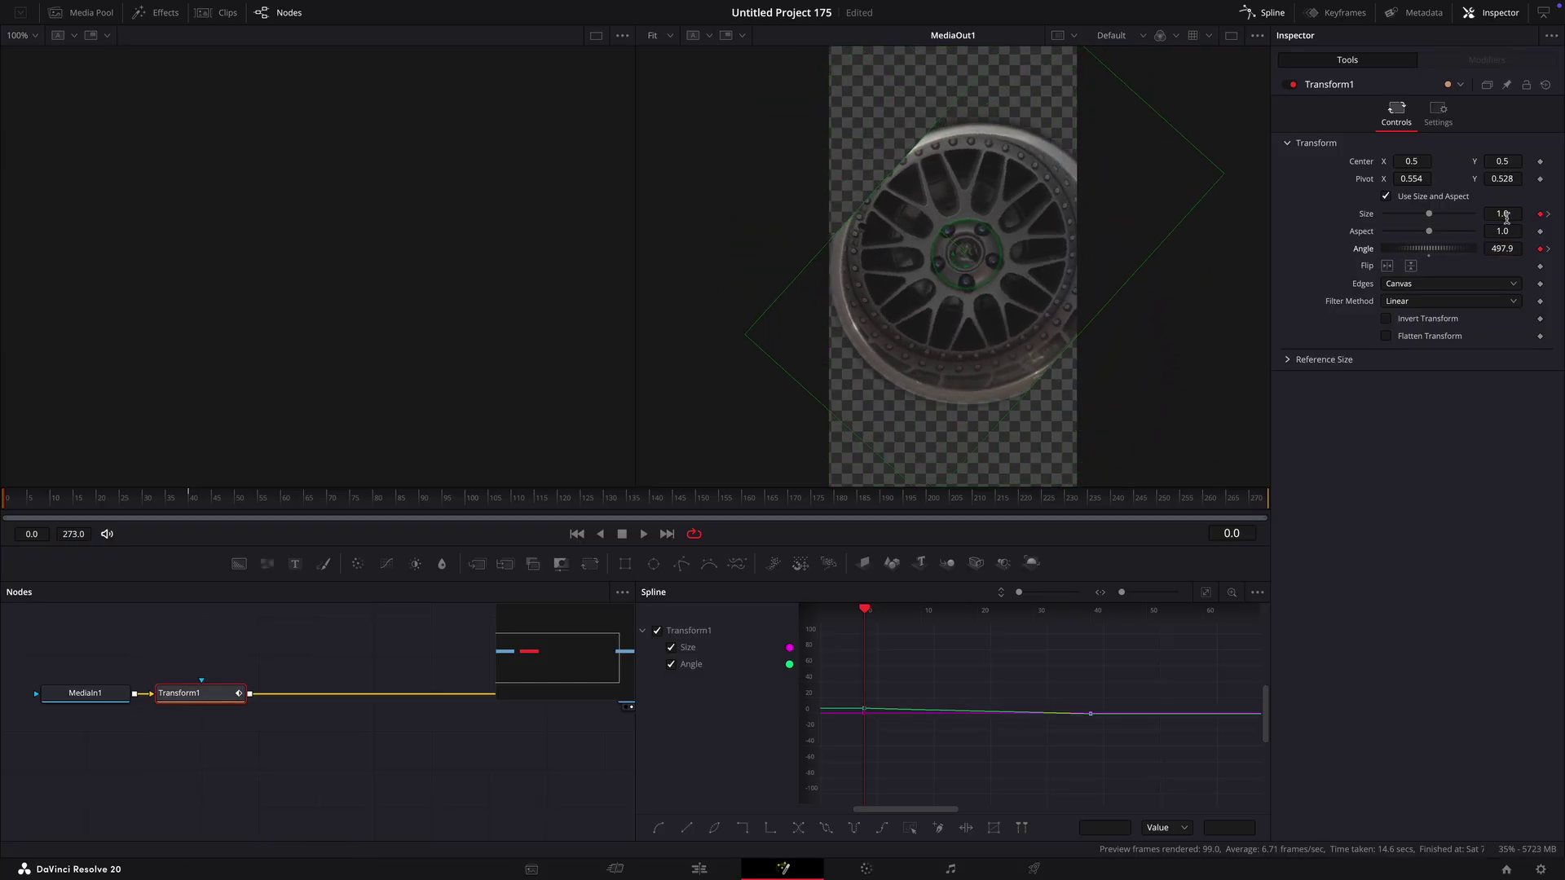
left_click(1507, 217)
type("0")
key("Tab")
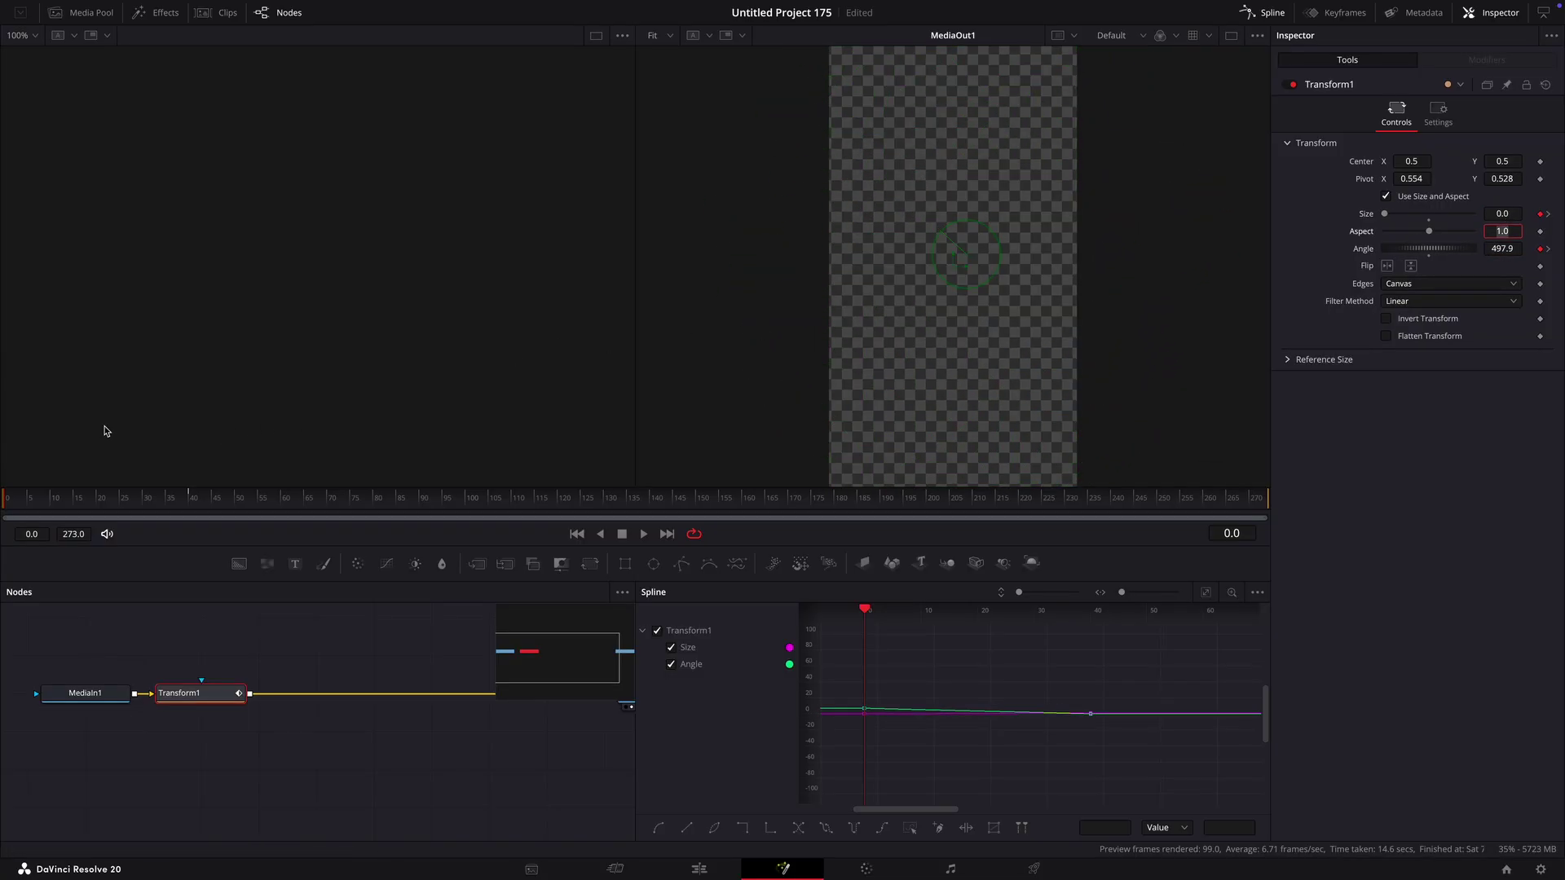
- Fit the Transform curves in the spline editor and smooth the Size and Angle keyframes at frame 40
left_click_drag(4, 497, 174, 517)
left_click(1203, 591)
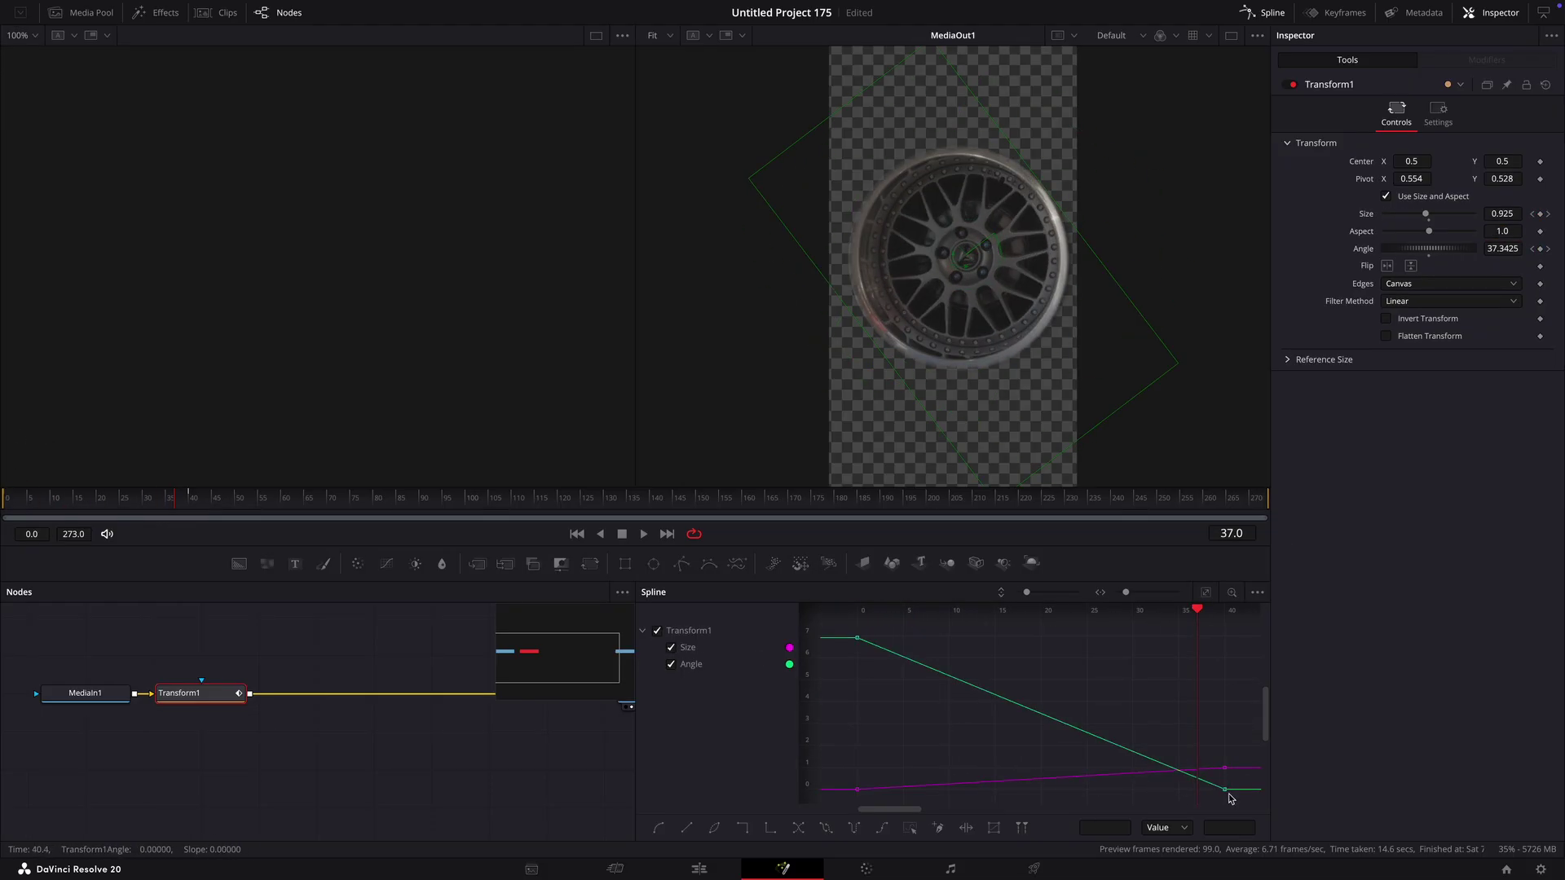
key("s")
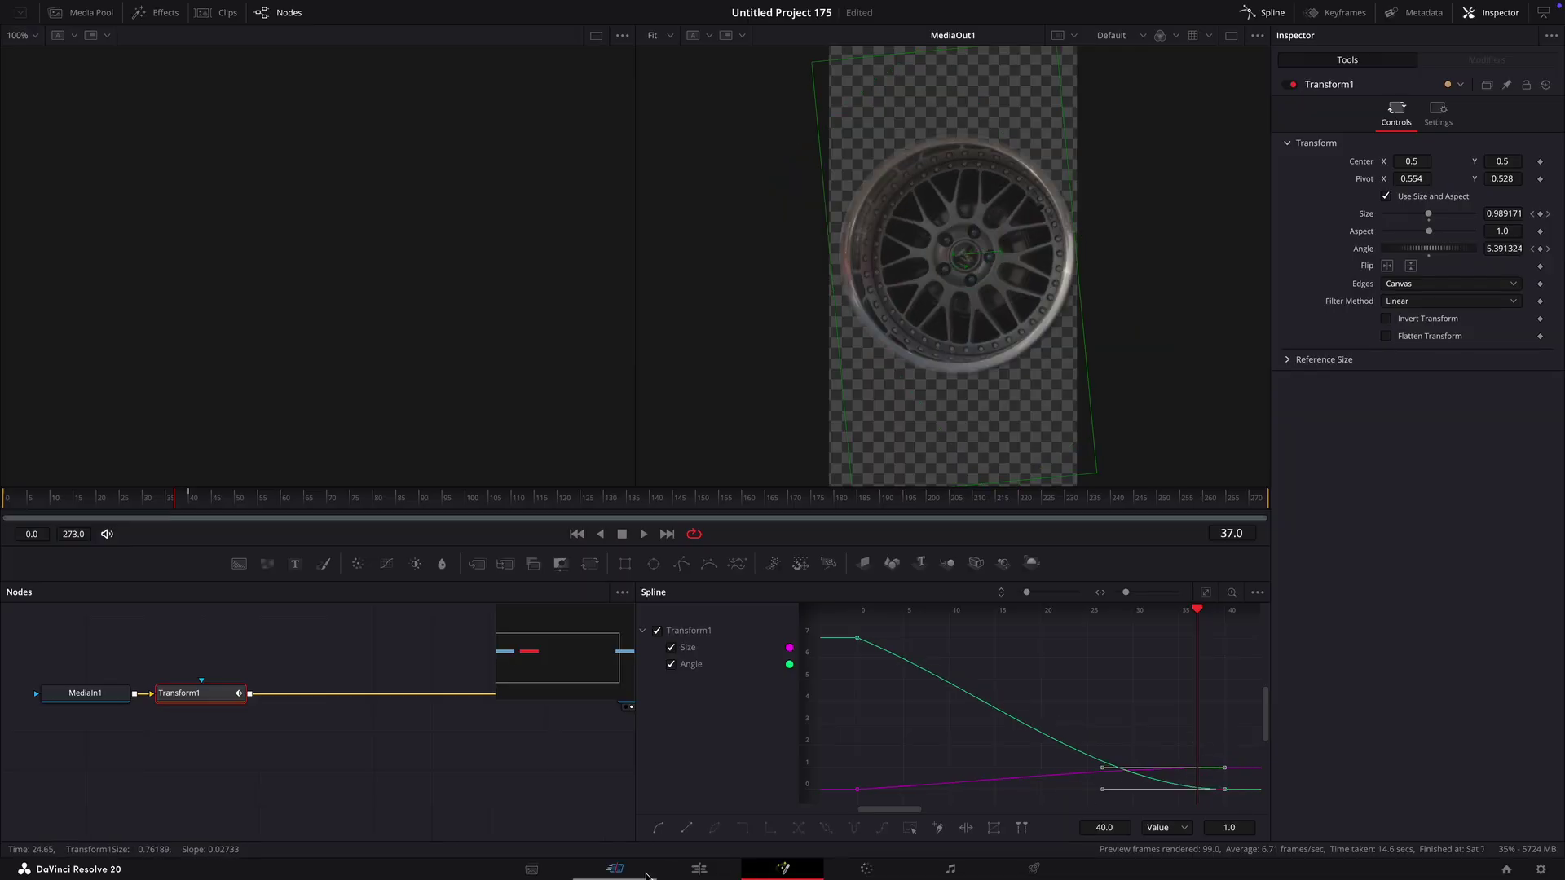
- Enable Compound Clip 3 on Video 3 and shift it earlier to start together with Compound Clip 6
left_click(699, 869)
left_click_drag(584, 581, 620, 593)
left_click_drag(721, 632, 637, 620)
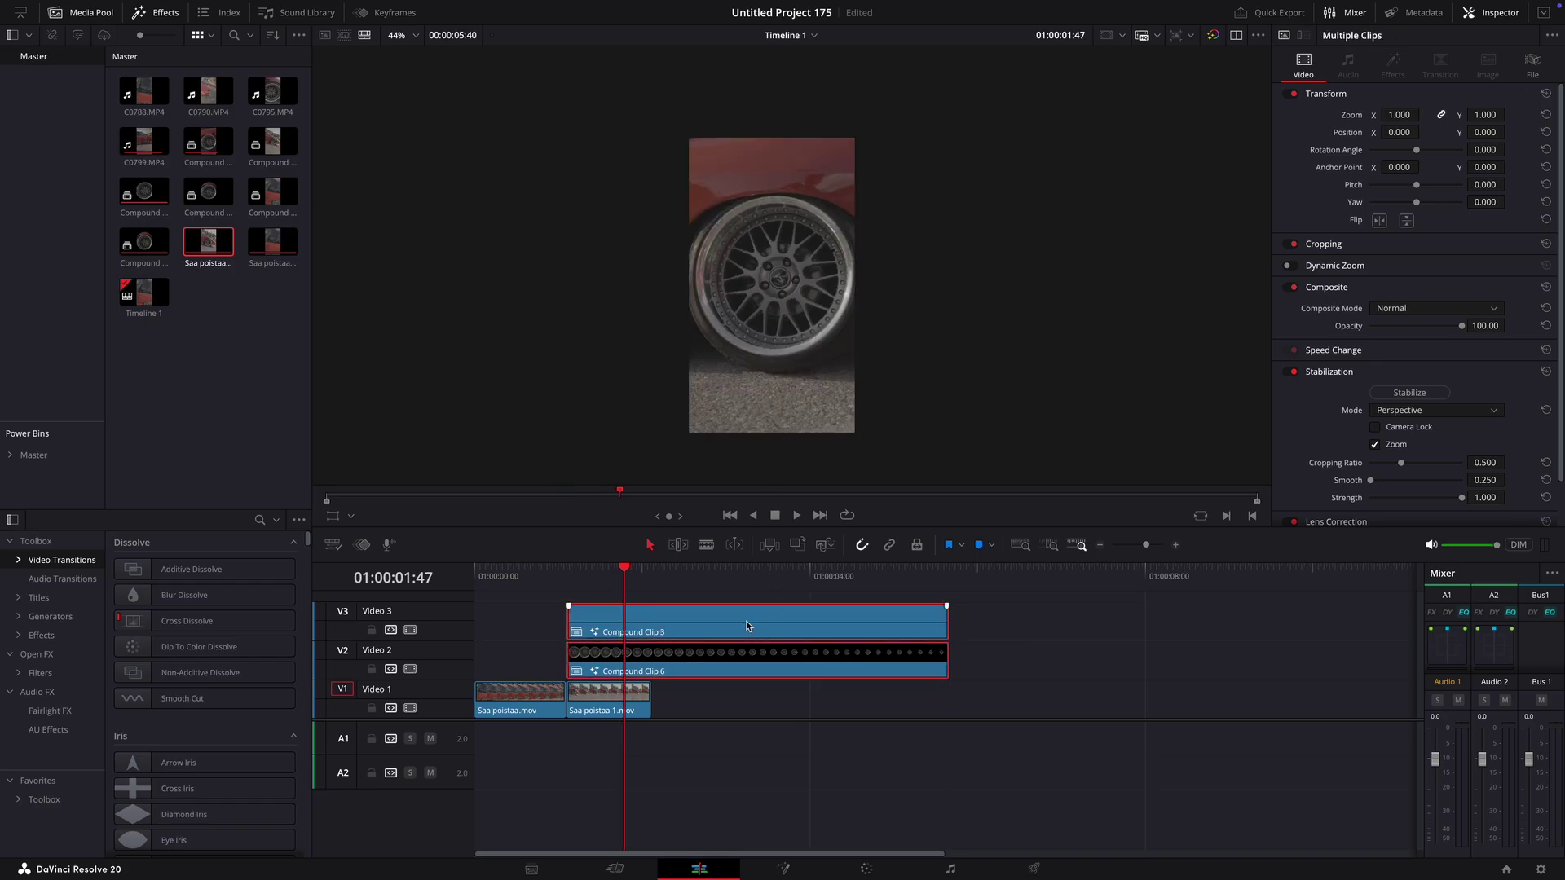
- Combine Compound Clip 3 and Compound Clip 6 into one new compound clip with the default name
right_click(748, 626)
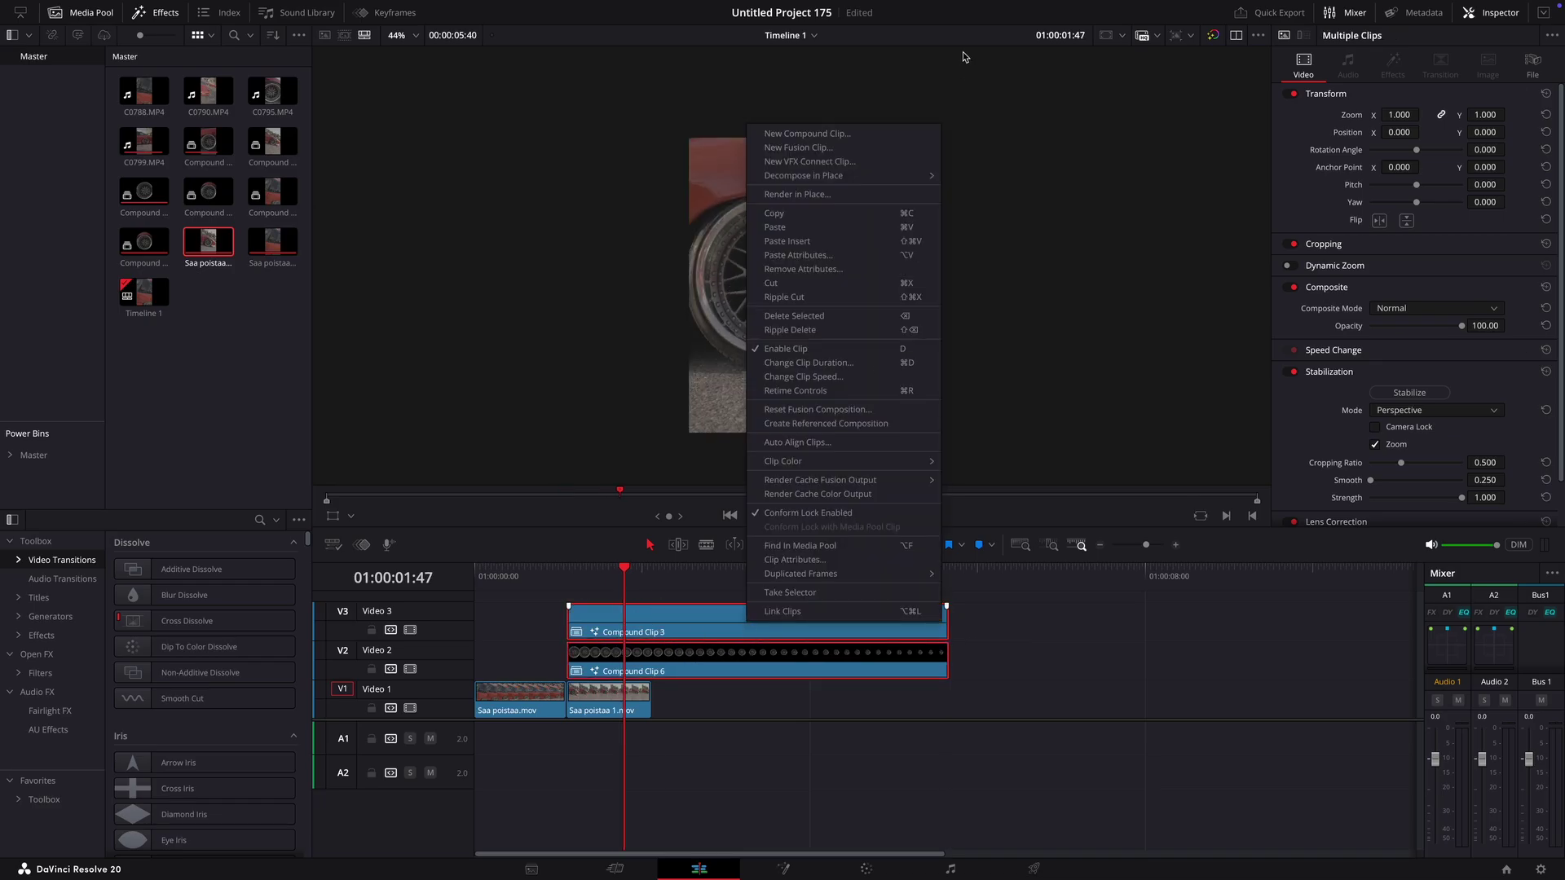
left_click(882, 135)
left_click(879, 480)
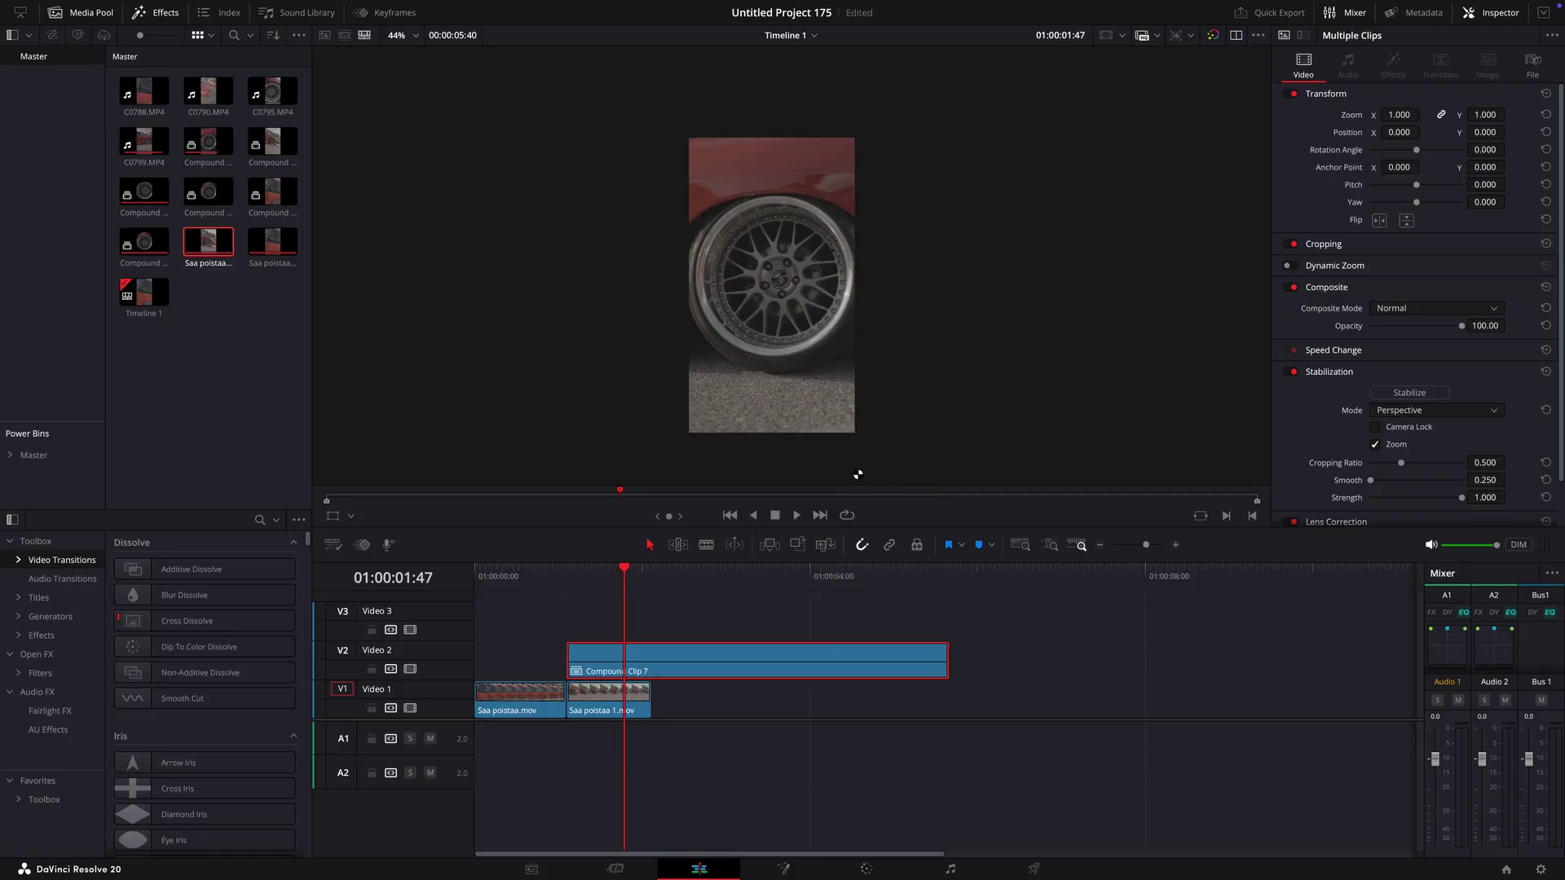
- Open the combined compound clip in Fusion and add a Time Stretcher node after MediaIn1
left_click(784, 868)
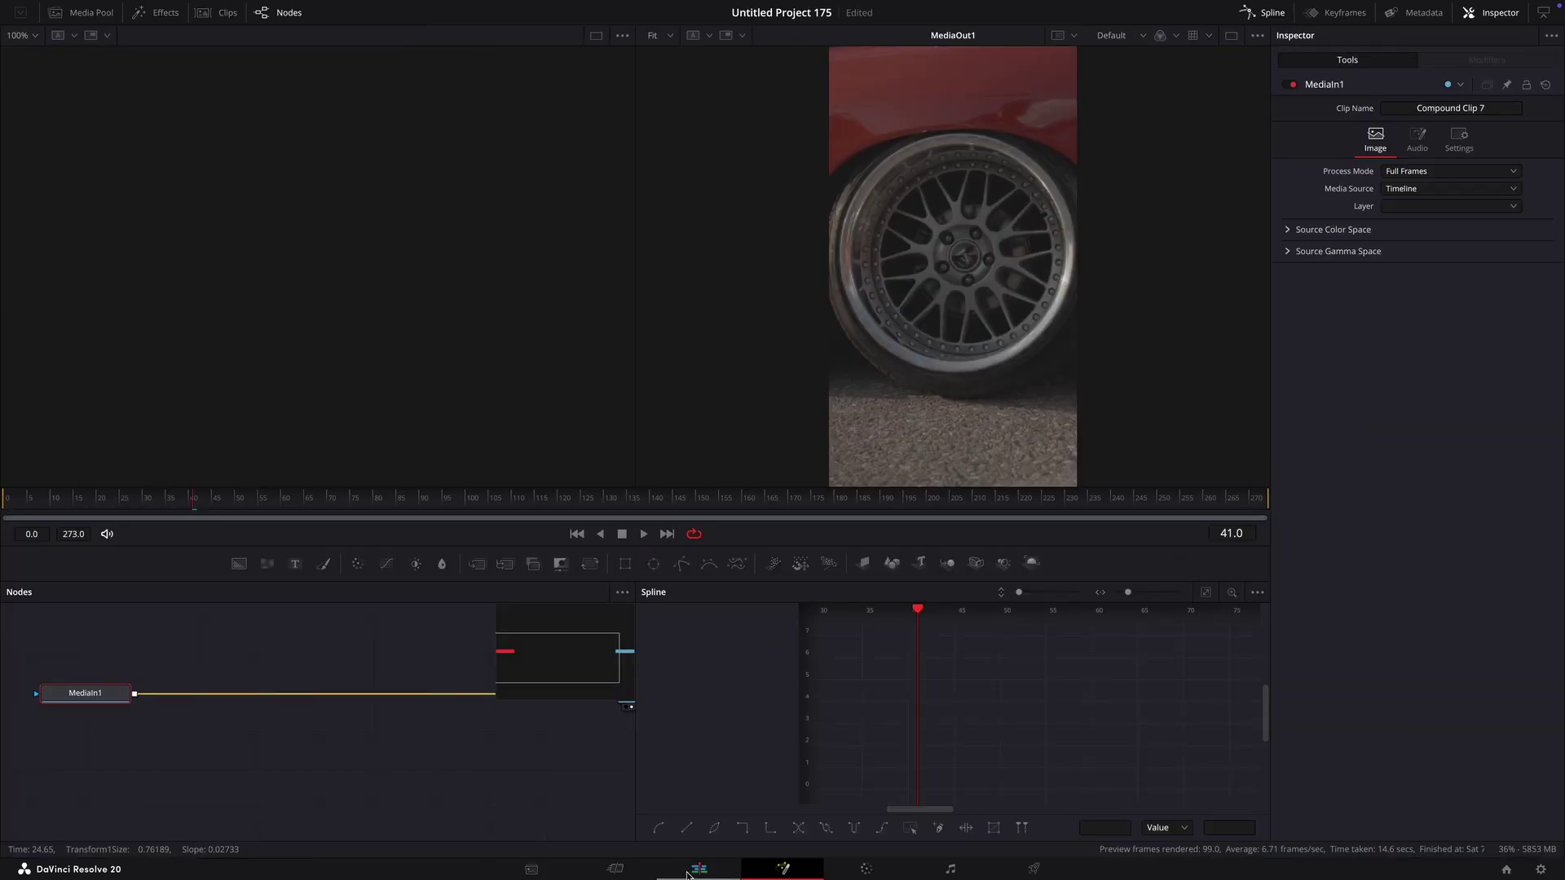
key("shift+space")
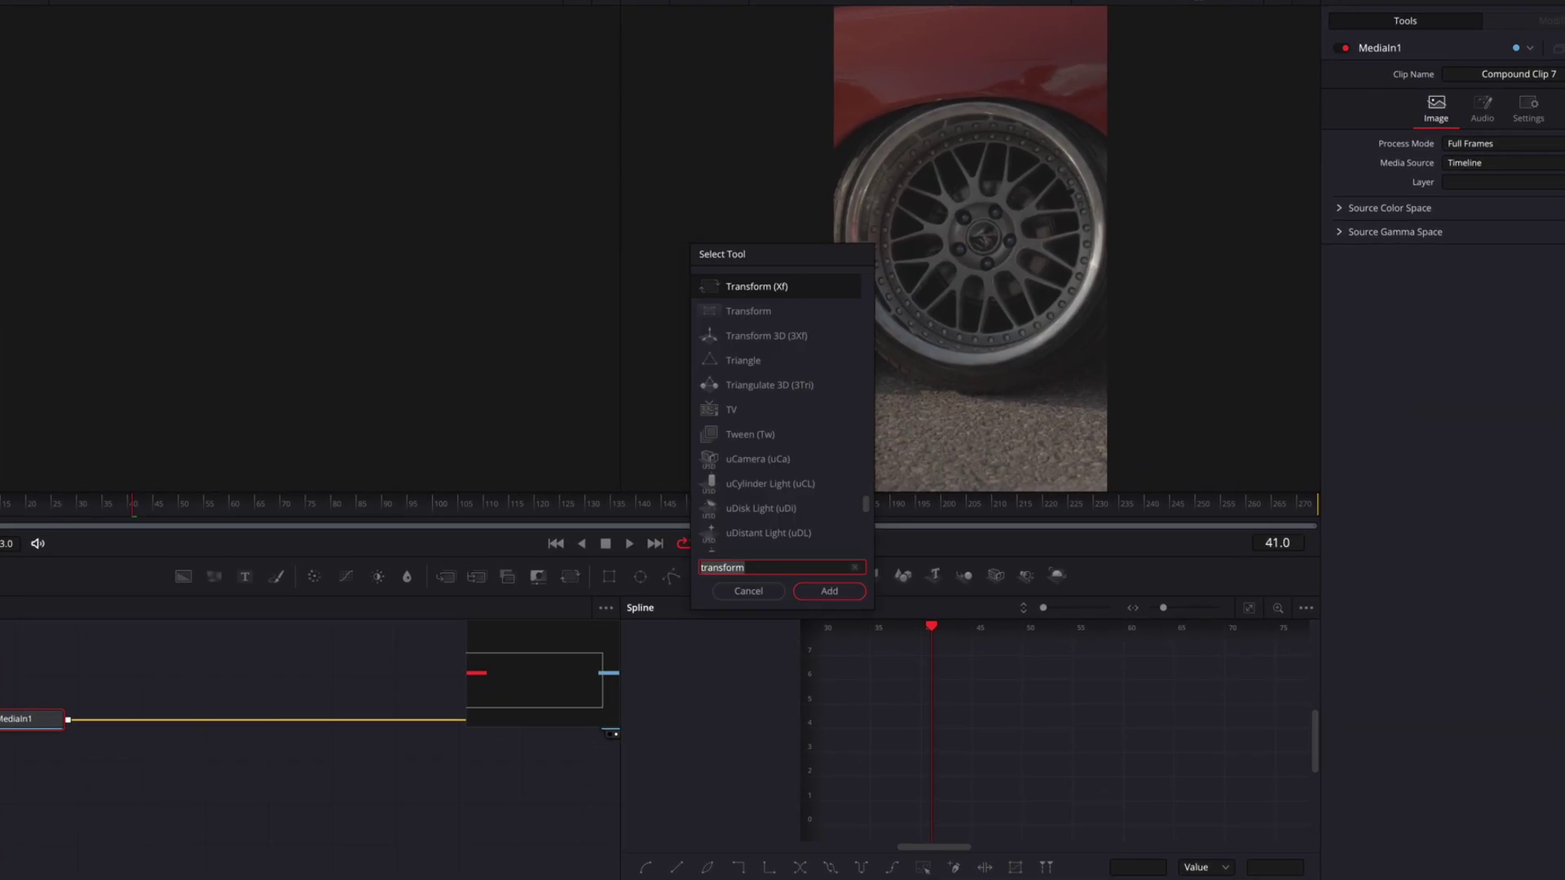
type("time stretch")
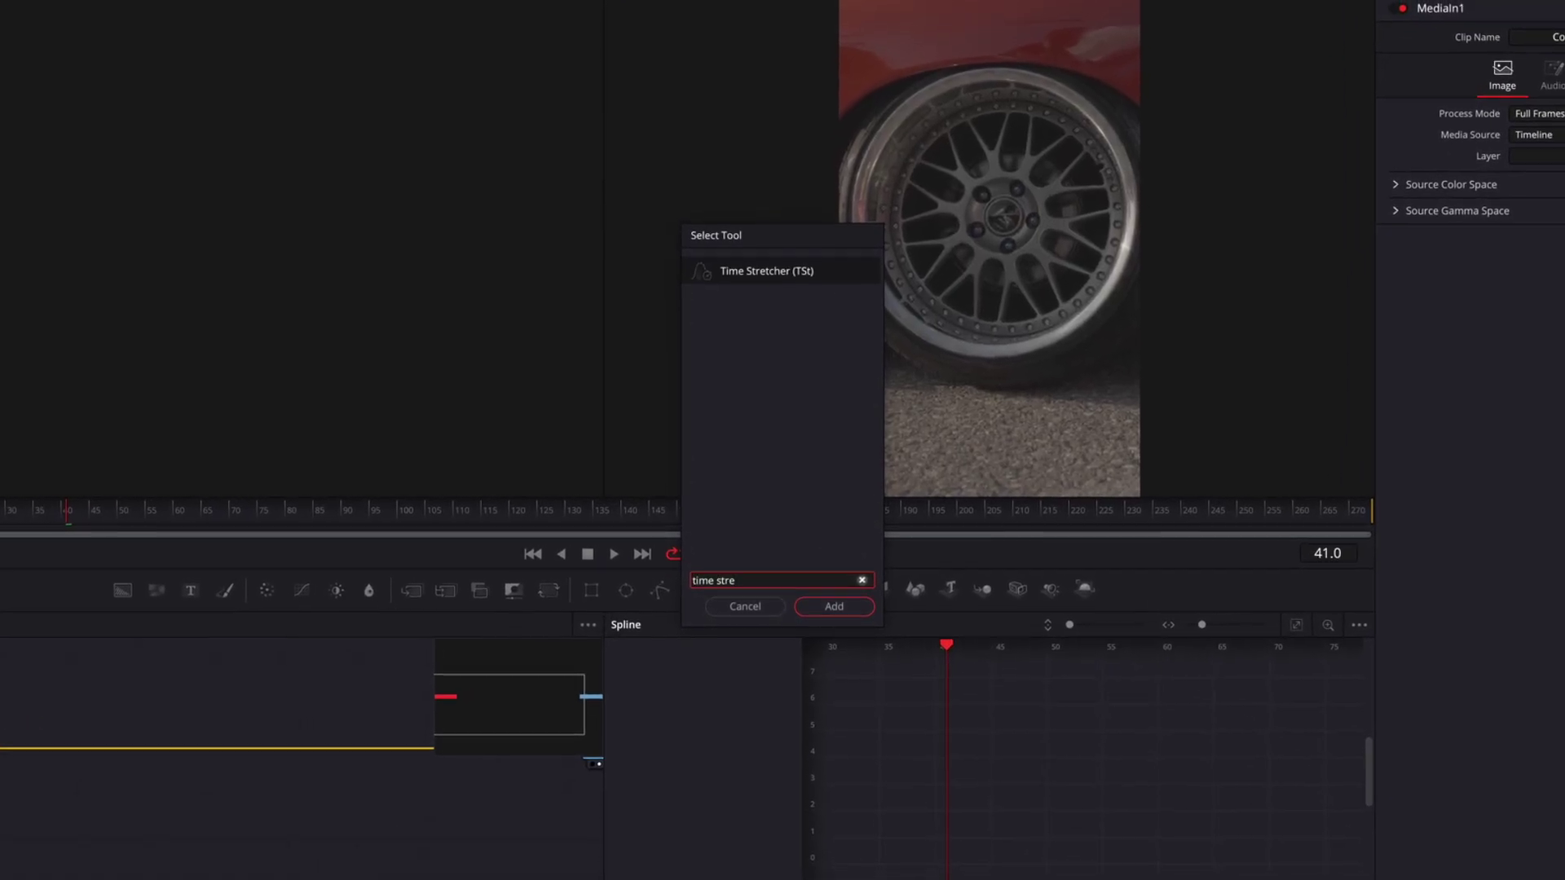
key("Return")
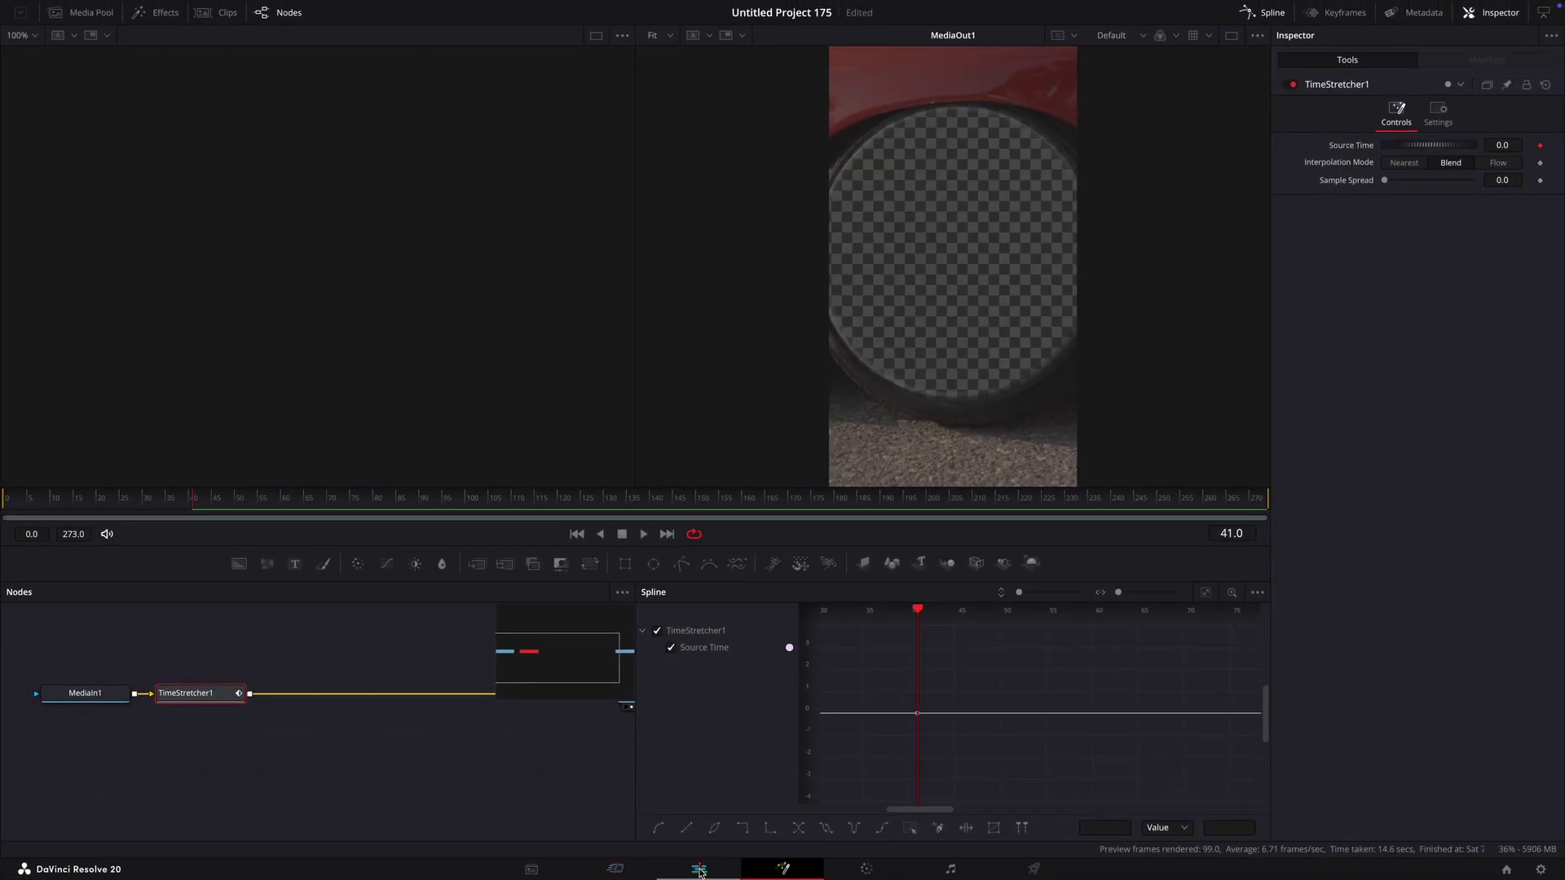
- Move the playhead to the end of Saa poistaa 1.mov and set the Time Stretcher's Source Time to 21 at frame 60
left_click(699, 870)
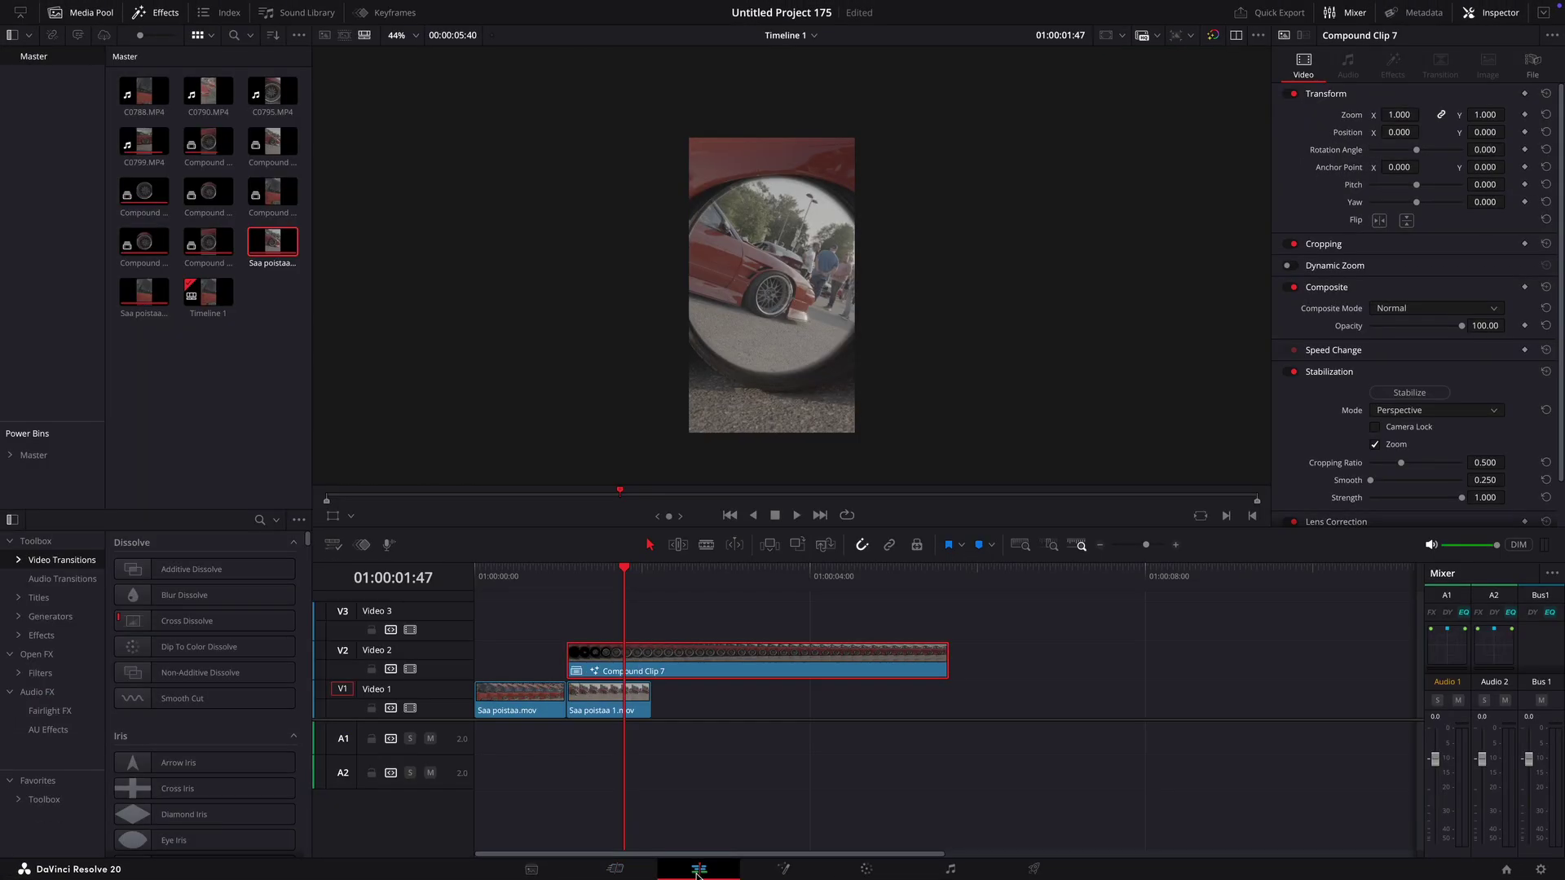
mouse_move(628, 584)
left_mouse_down()
mouse_move(600, 584)
mouse_move(648, 590)
left_mouse_up()
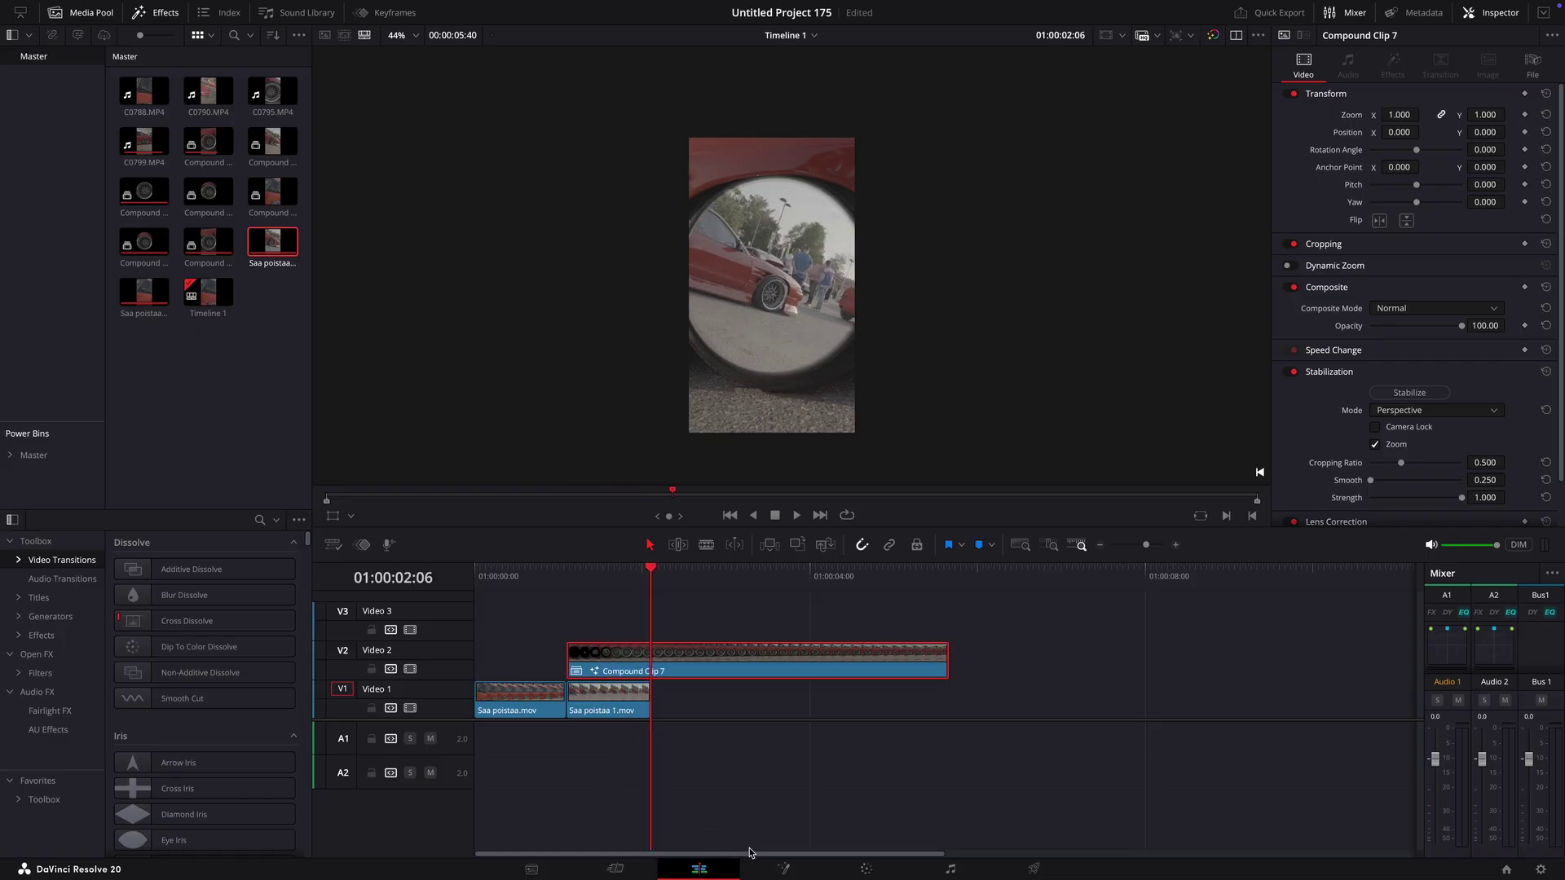
left_click(796, 873)
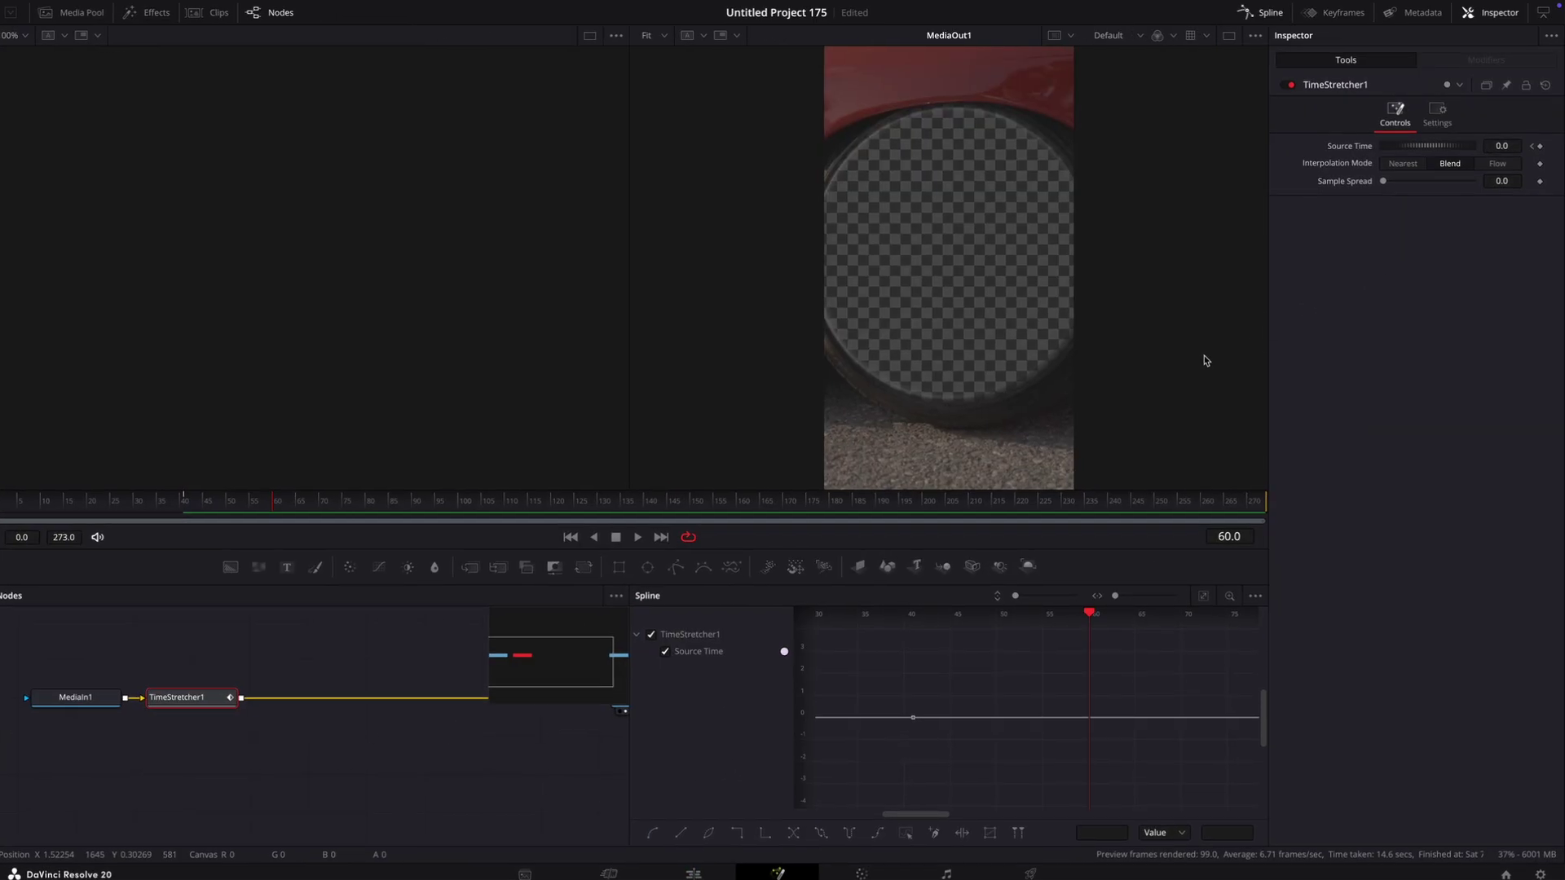
left_click(1438, 161)
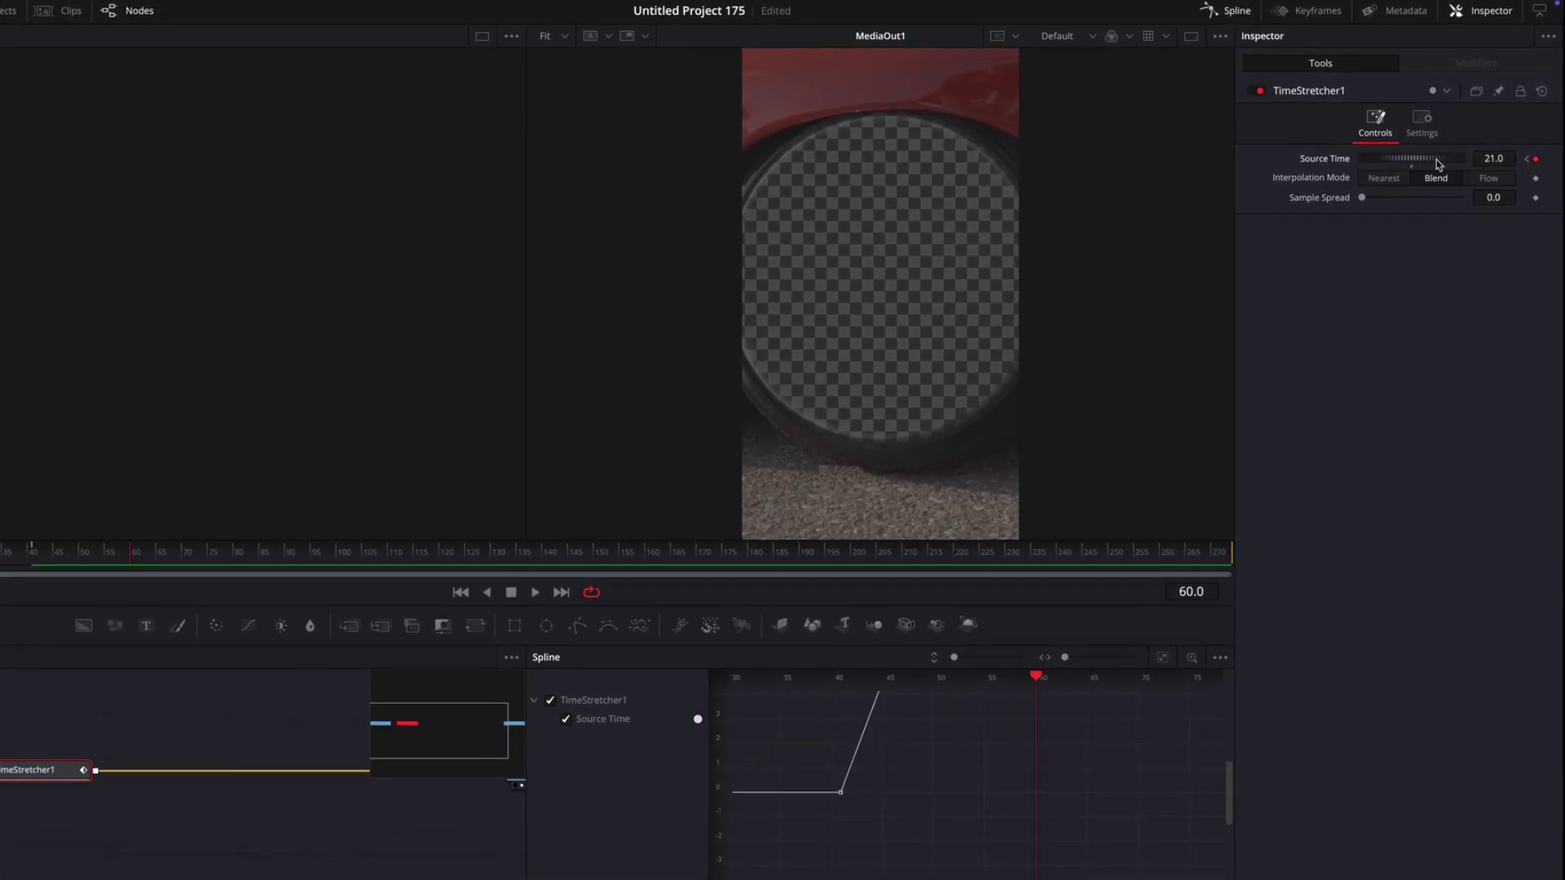
- Raise the Time Stretcher's Source Time at frame 60 and remove the Source Time keyframe at frame 41
left_click_drag(1442, 162, 1461, 163)
left_click(1531, 153)
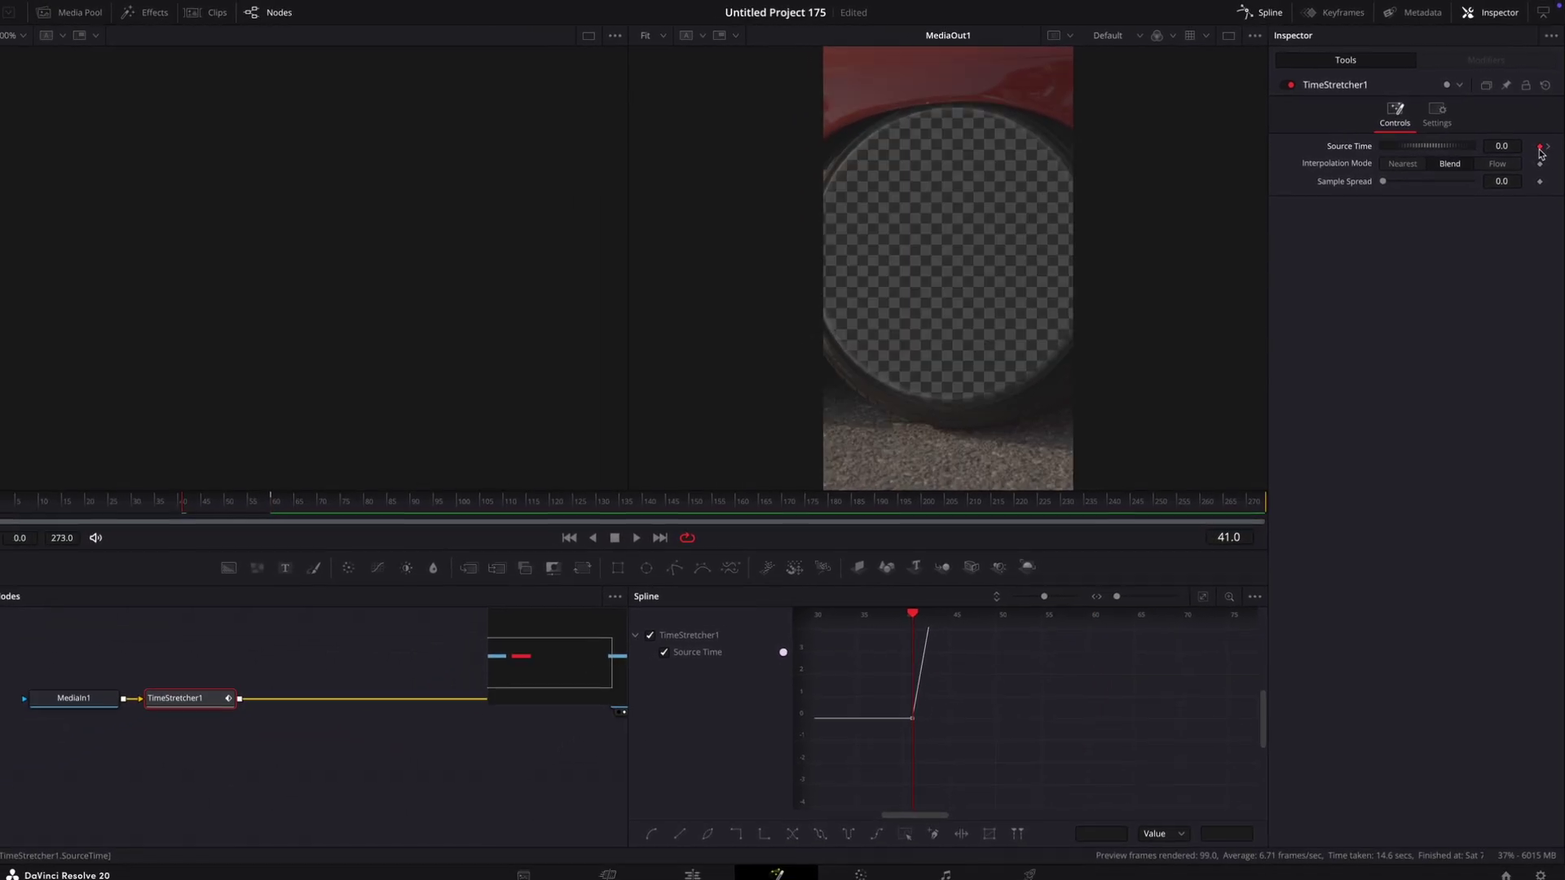
left_click(1538, 152)
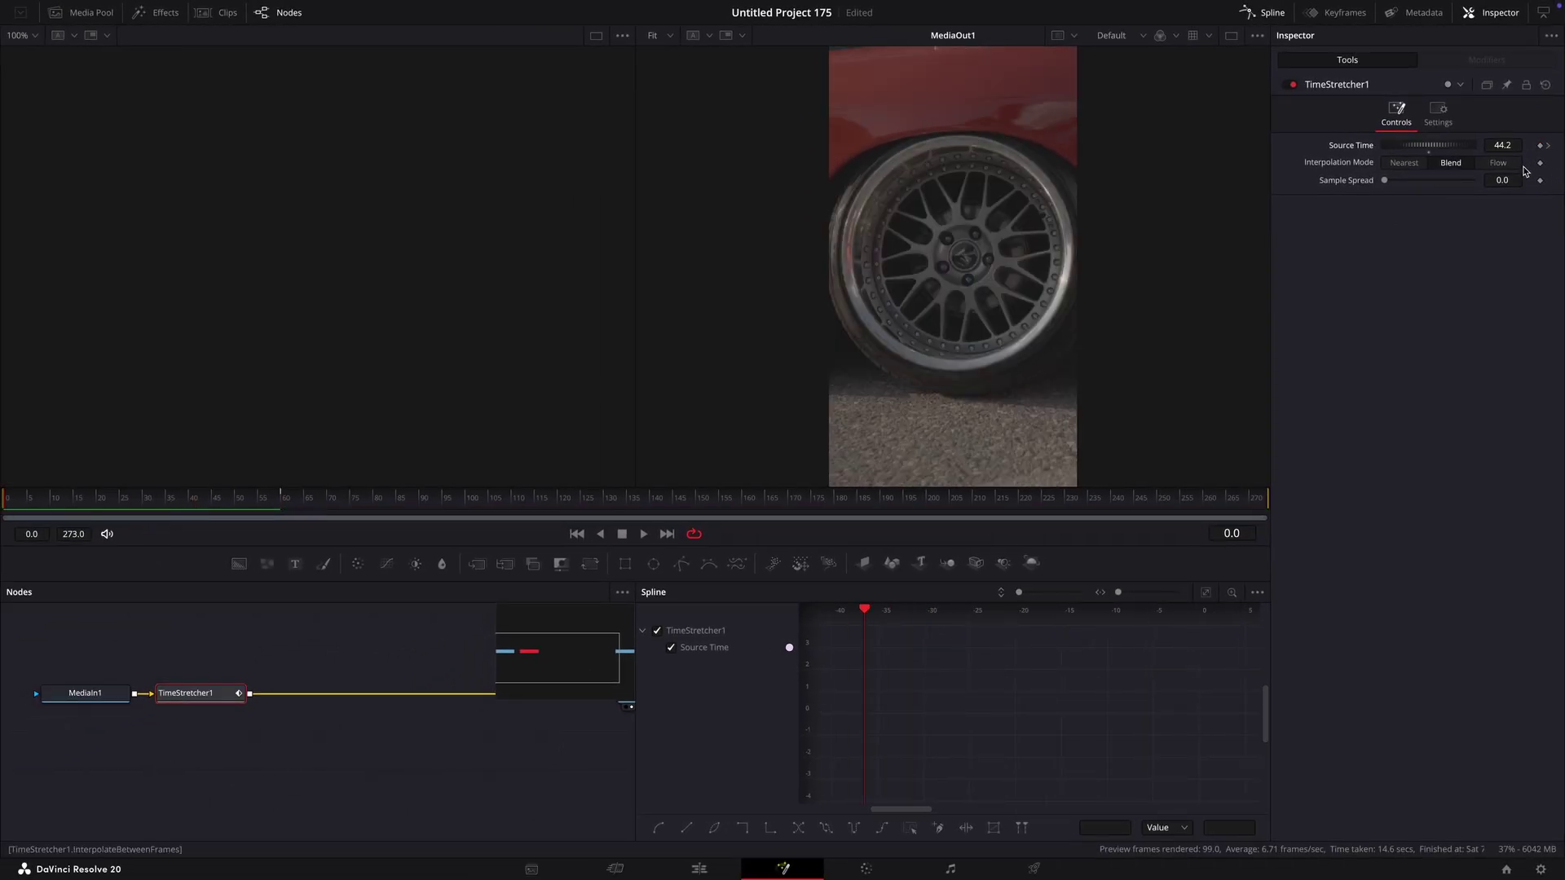
- Keyframe the Time Stretcher's Source Time at 0 on frame 0 and at about 260 on frame 250
left_click(1542, 145)
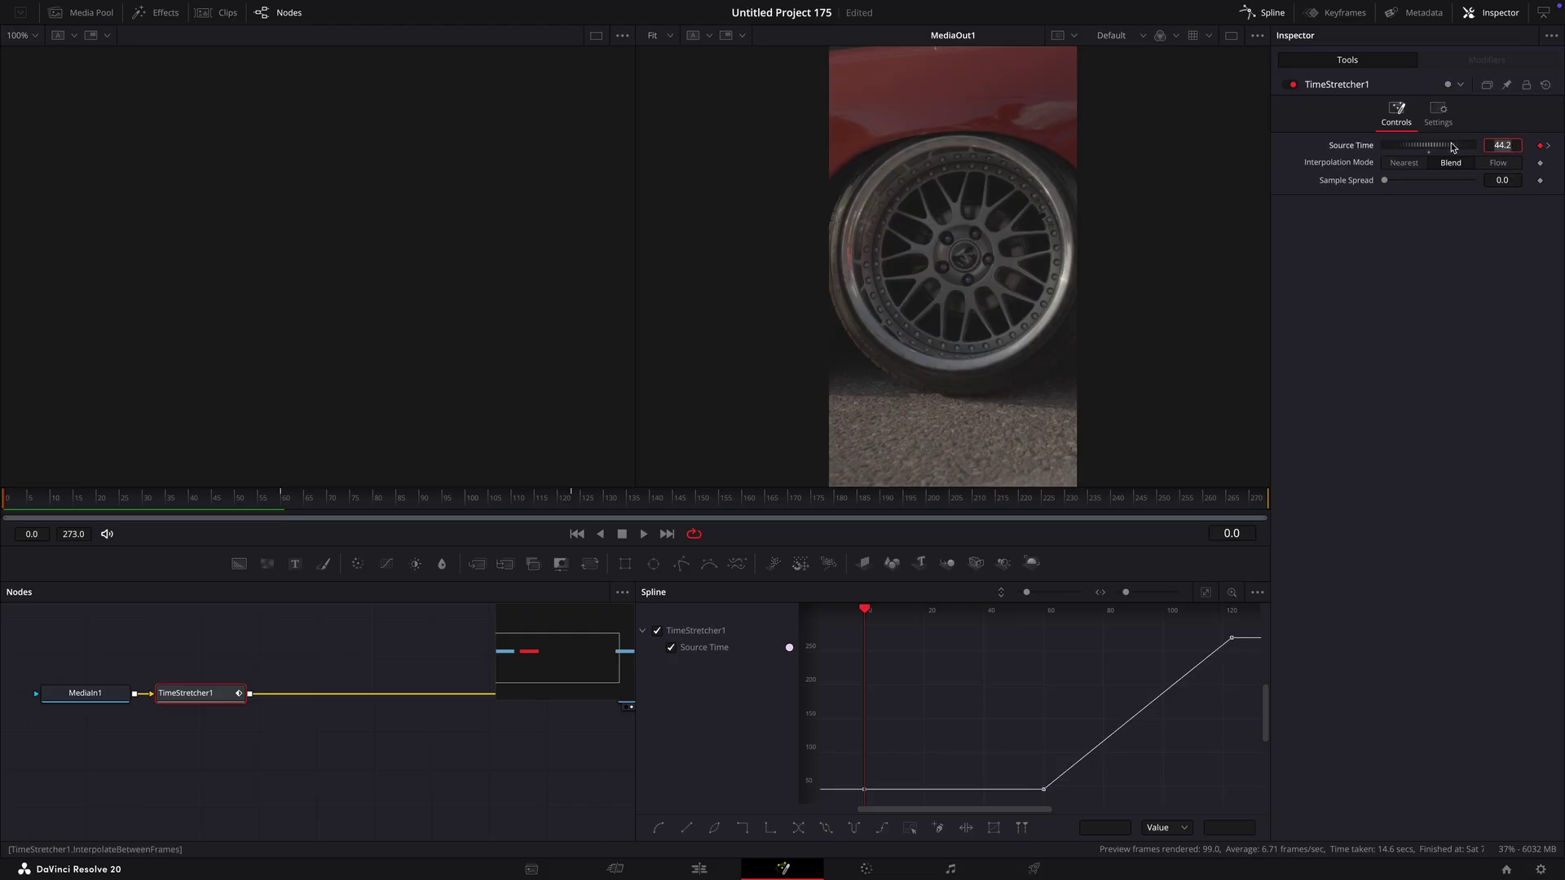
left_click(496, 504)
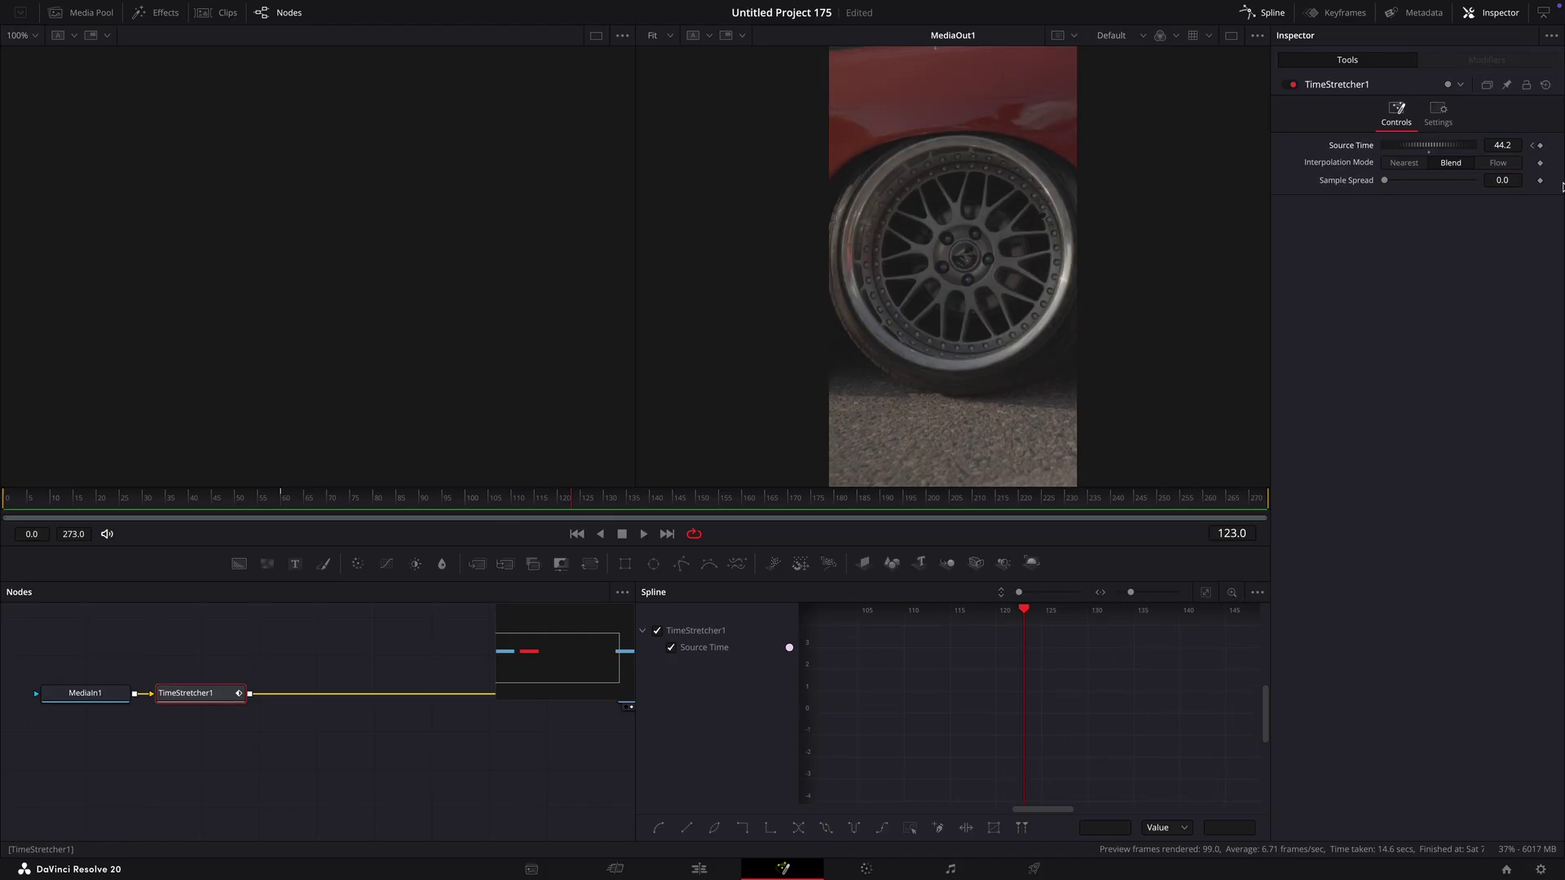
left_click(1514, 145)
type("270")
key("Tab")
- Flatten both Source Time keyframes and shape their handles so the curve is steep at both ends and gentler in the middle
left_click(1207, 594)
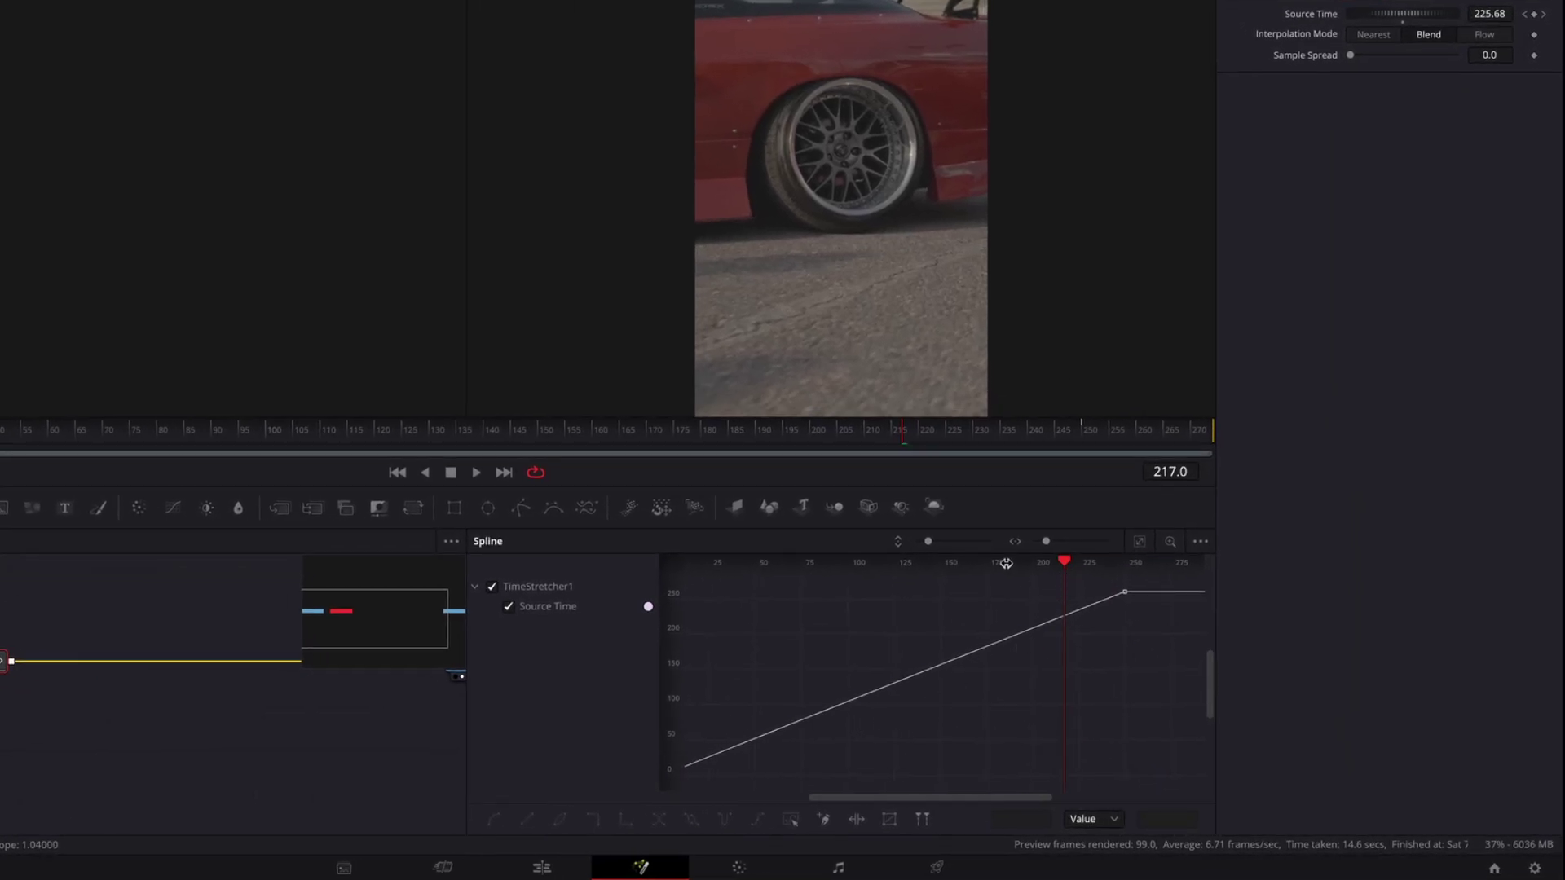
left_click_drag(758, 781, 1121, 569)
key("f")
left_click_drag(877, 775, 830, 653)
left_click_drag(980, 593, 1033, 733)
- Scrub through the speed-ramped wheel clip in Fusion and on the edit timeline to check its timing
left_click(382, 434)
left_click_drag(389, 437, 243, 437)
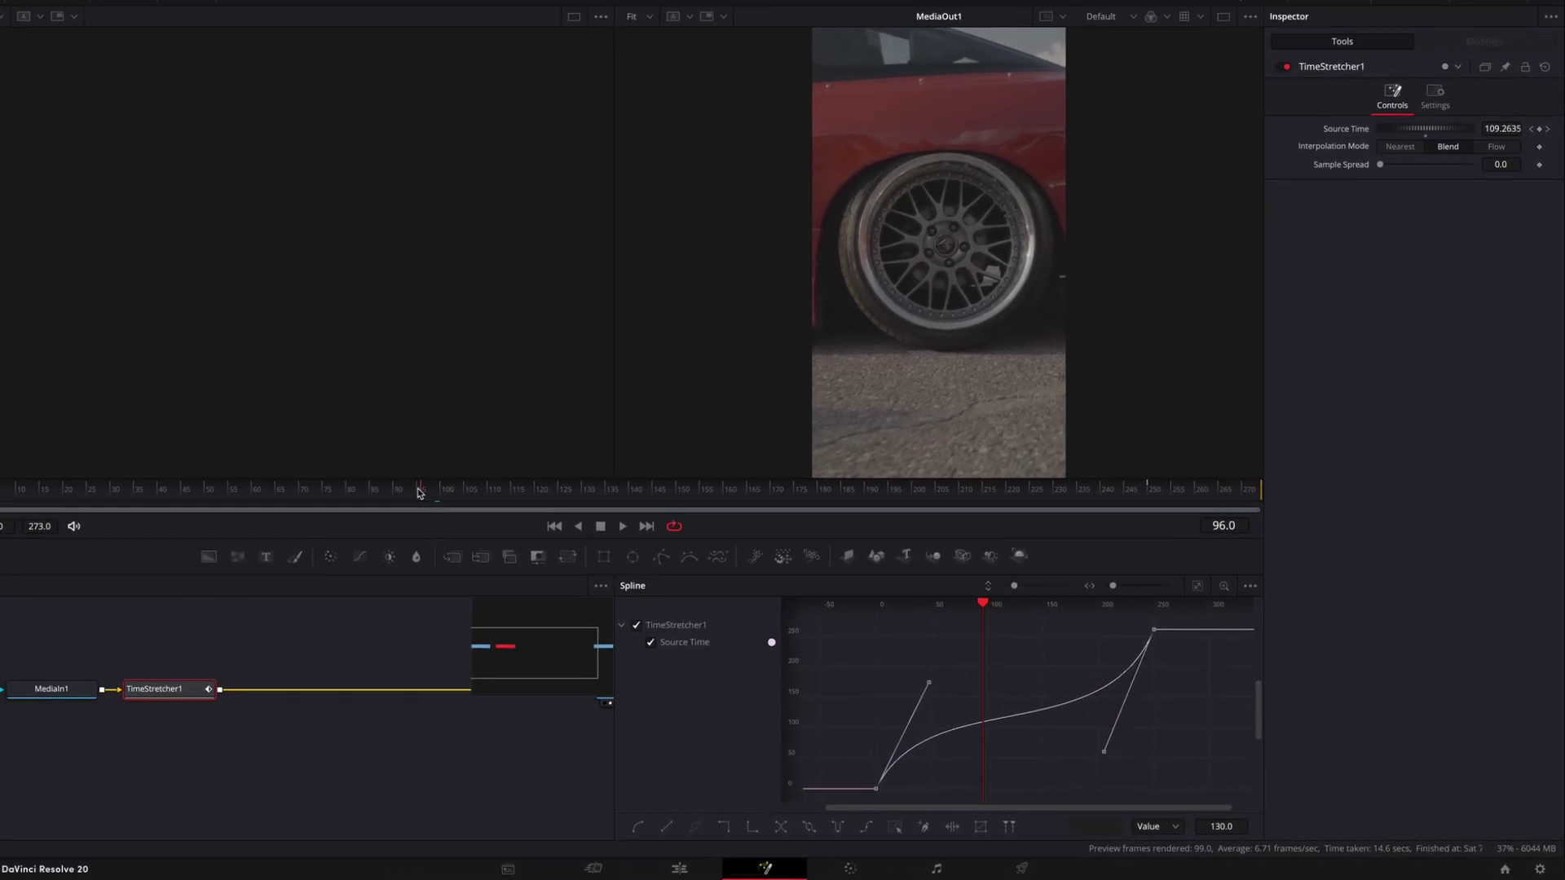
left_click_drag(420, 493, 347, 489)
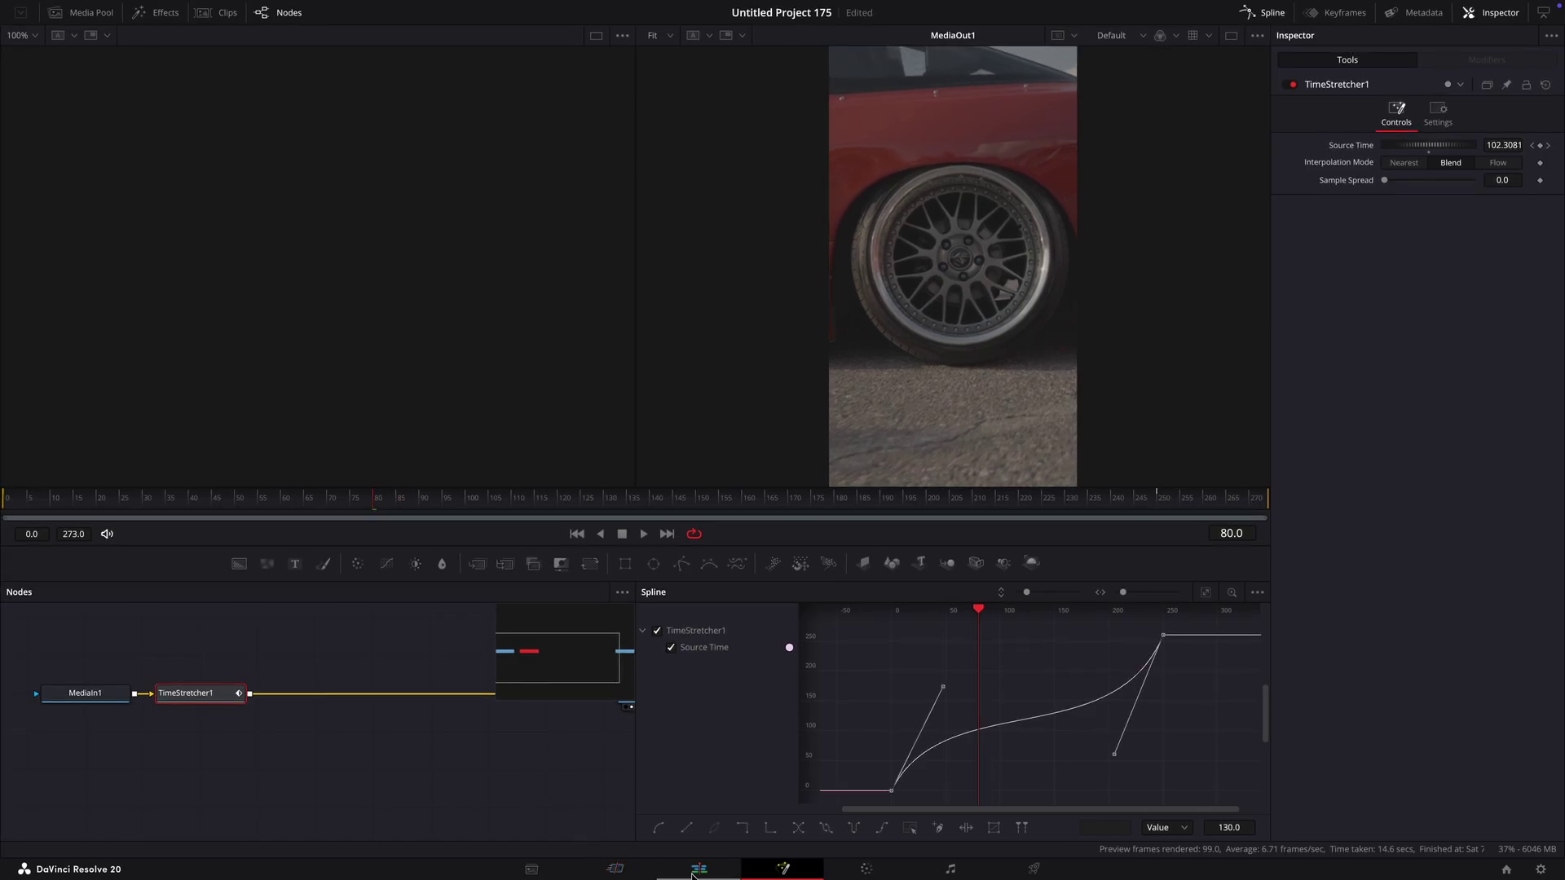
left_click(698, 869)
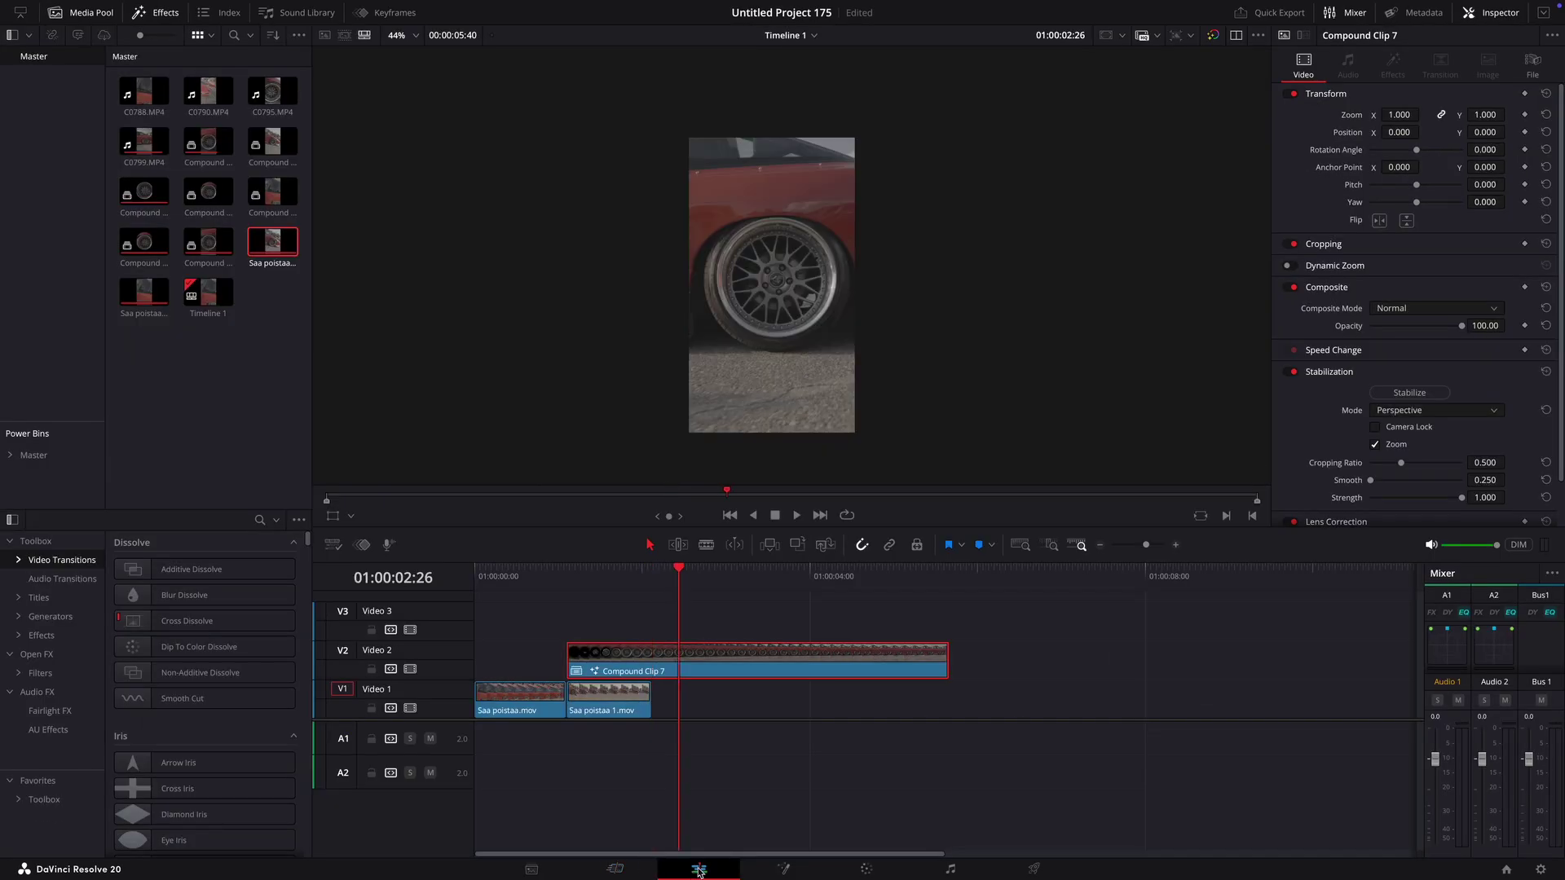
left_click_drag(652, 575, 687, 577)
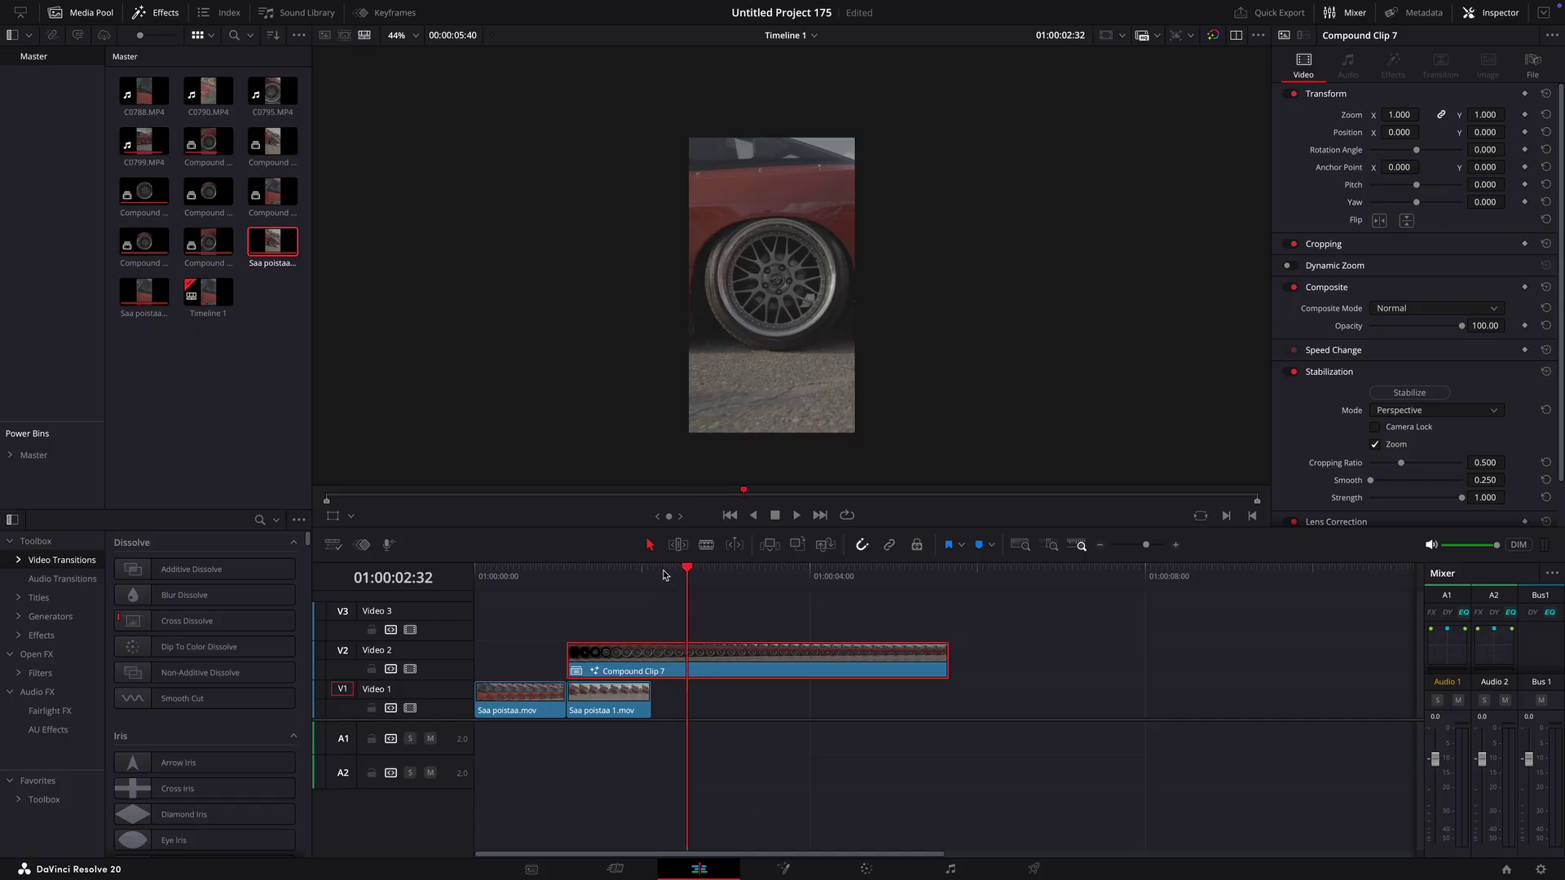
left_click(652, 576)
- Return to the compound clip's Fusion composition and add a Transform node after TimeStretcher1
left_click(804, 874)
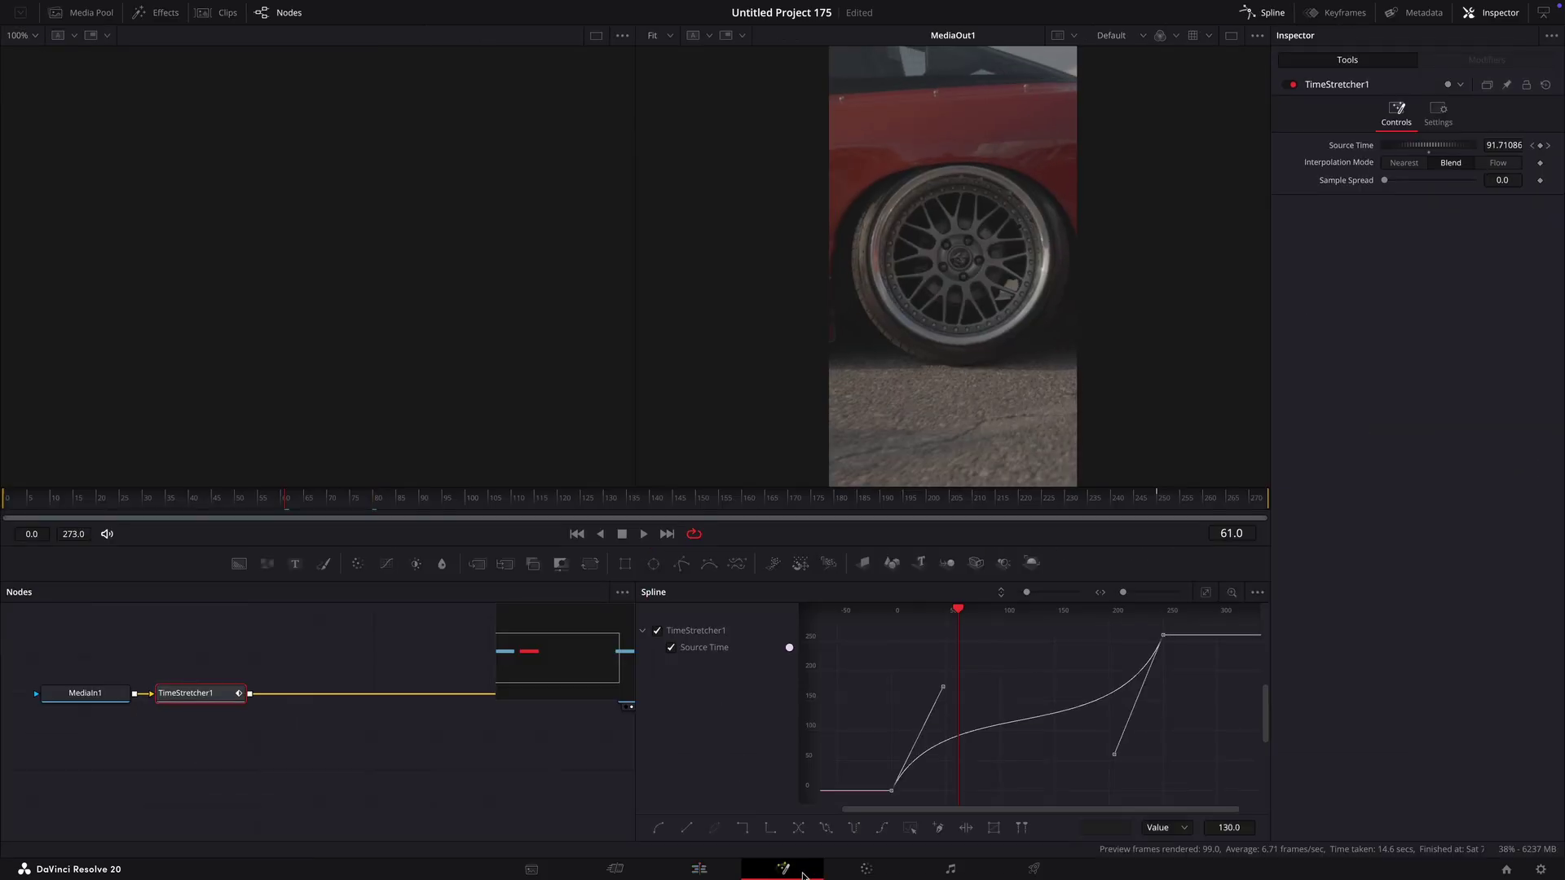
key("shift+space")
type("transform")
key("Return")
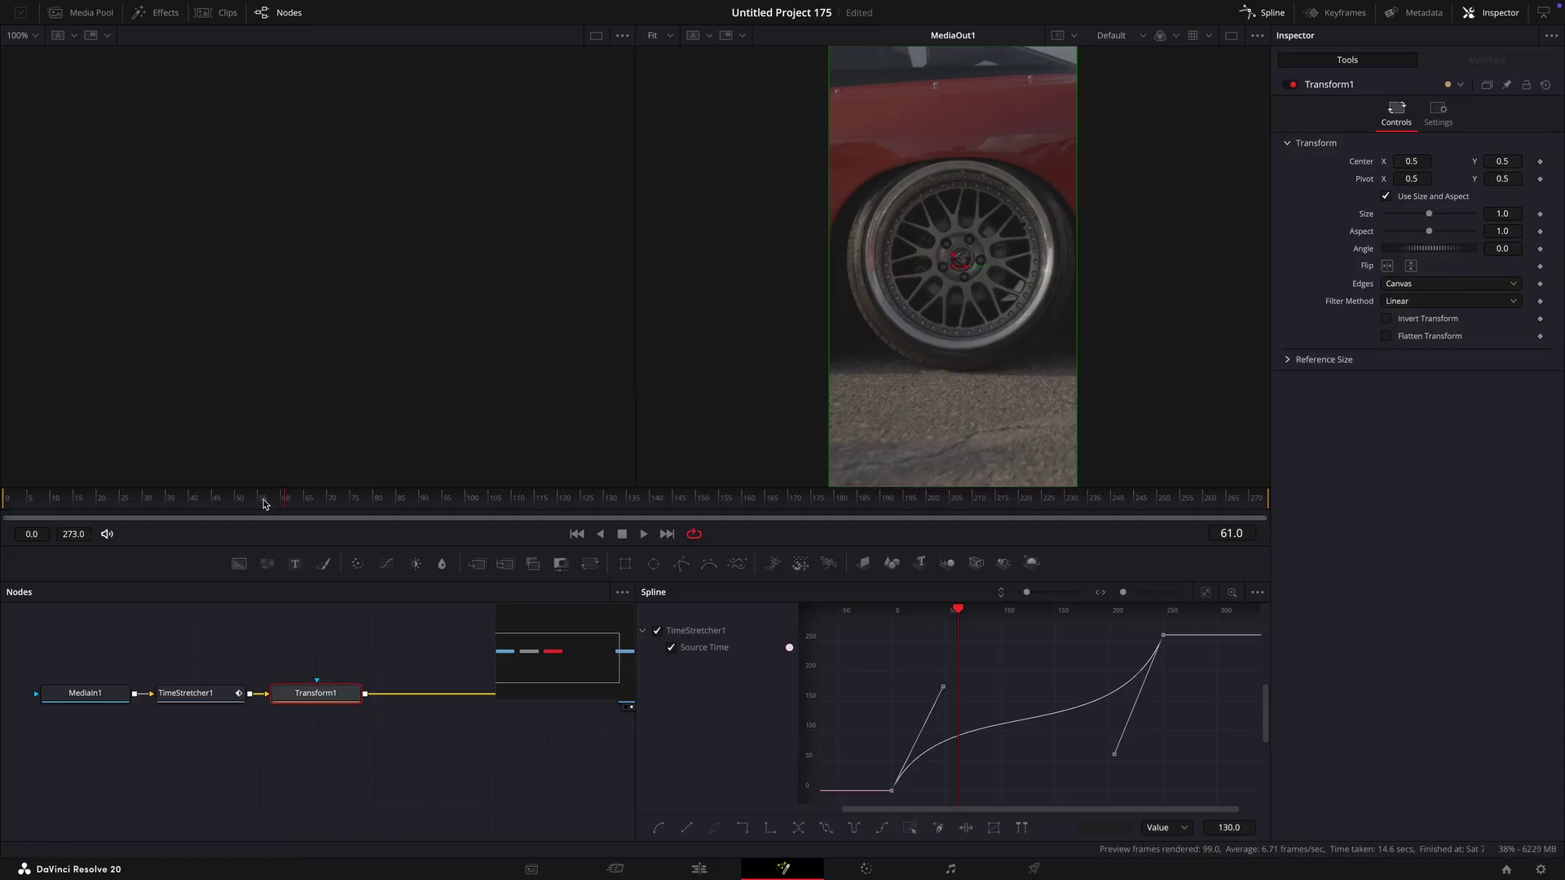
- Keyframe Transform1's Size at 1.0 on frame 43 and at 1.976 on frame 0
left_click_drag(263, 504, 204, 505)
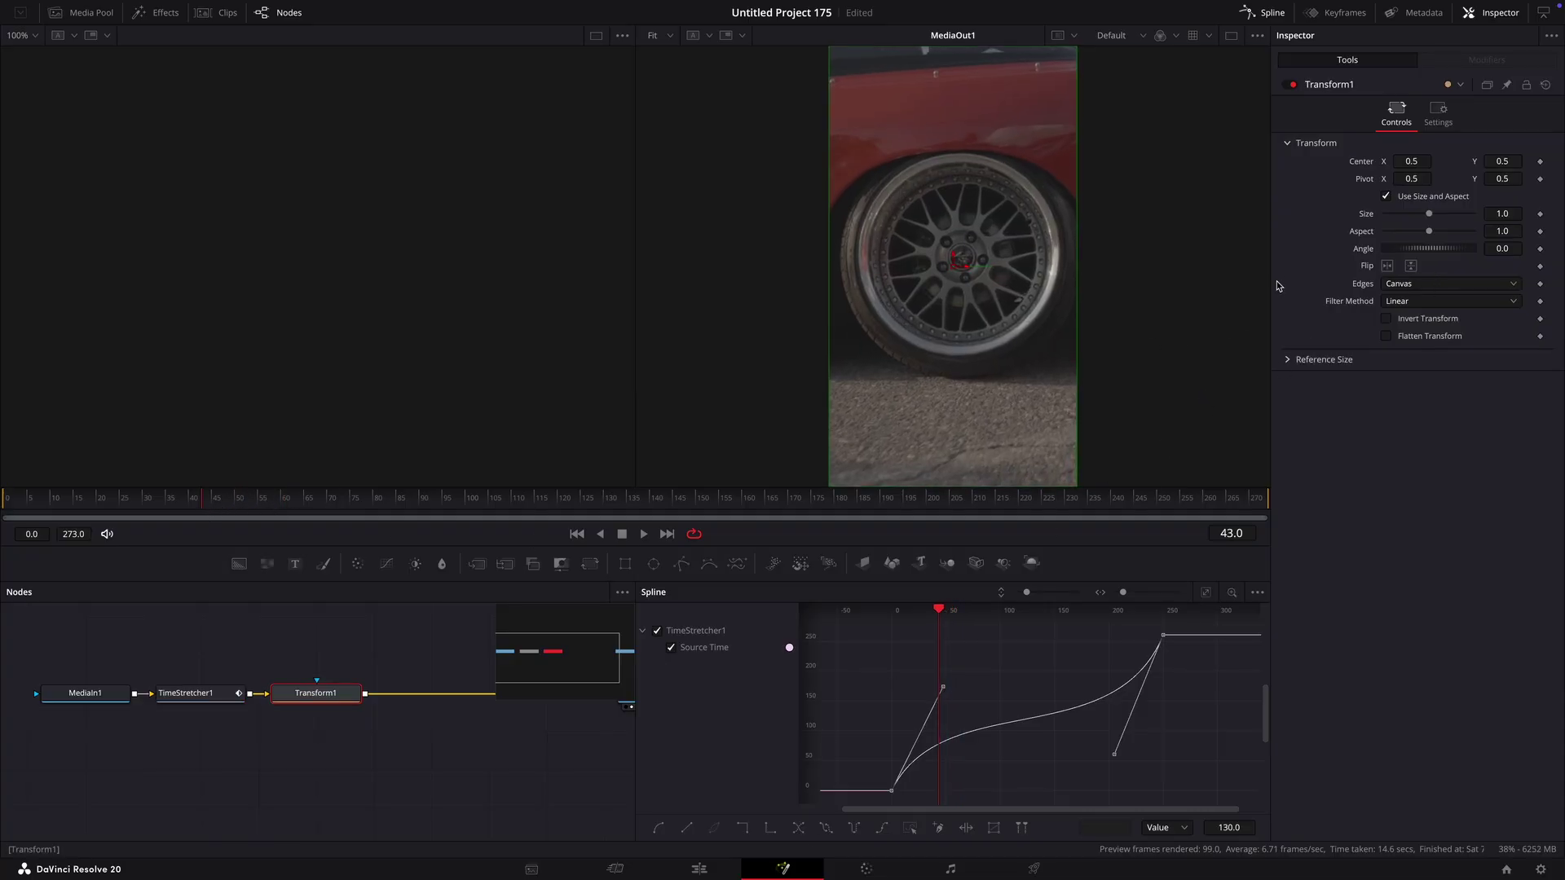
left_click(1539, 214)
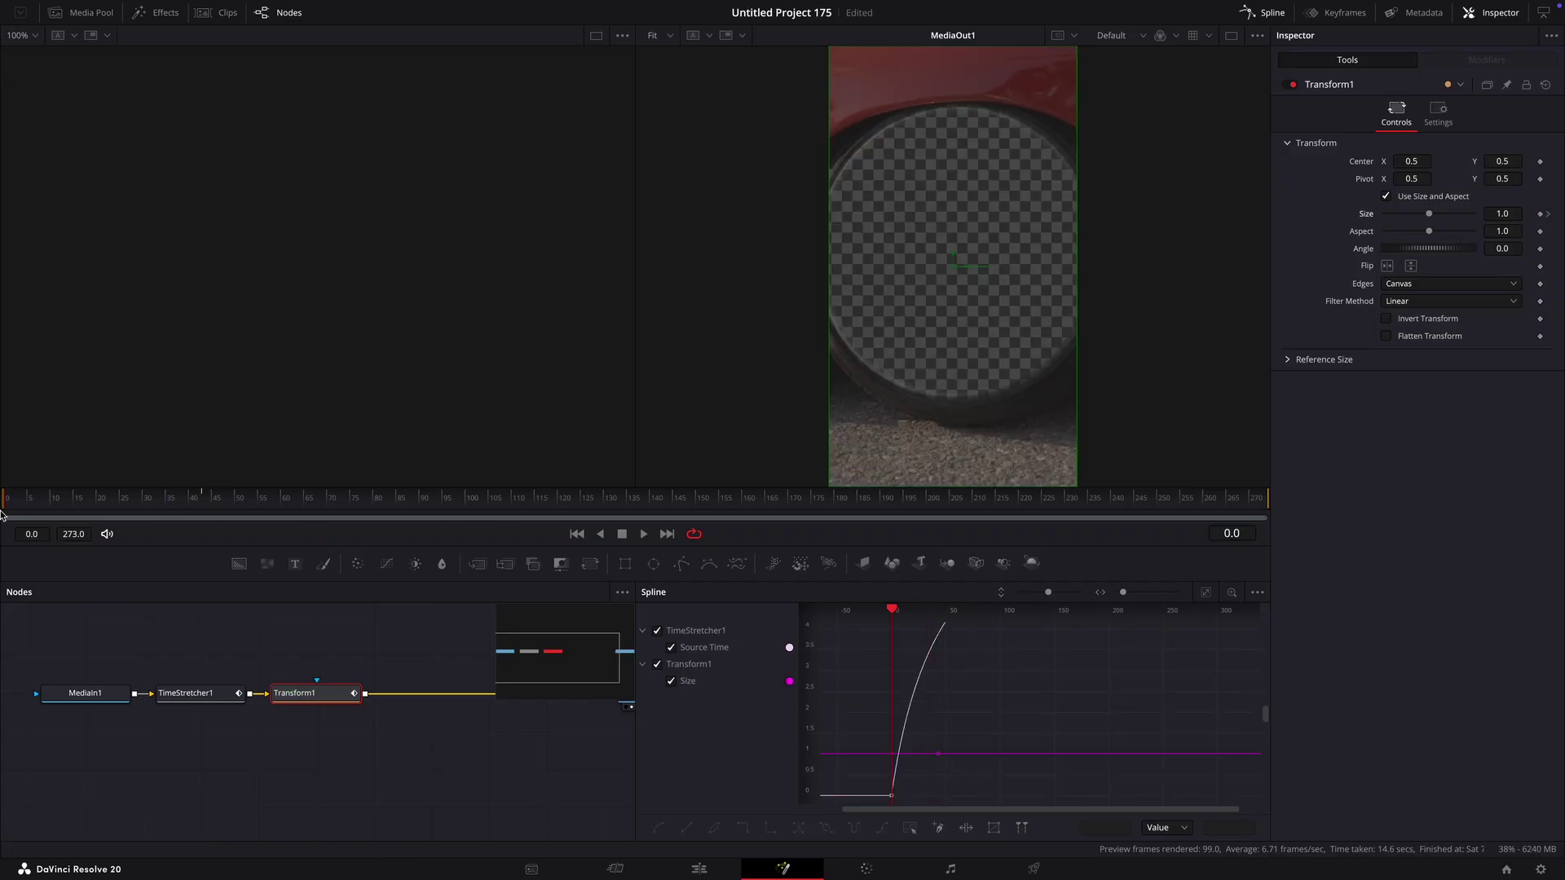
left_click_drag(1498, 215, 1557, 214)
scroll(937, 258, "down", 2)
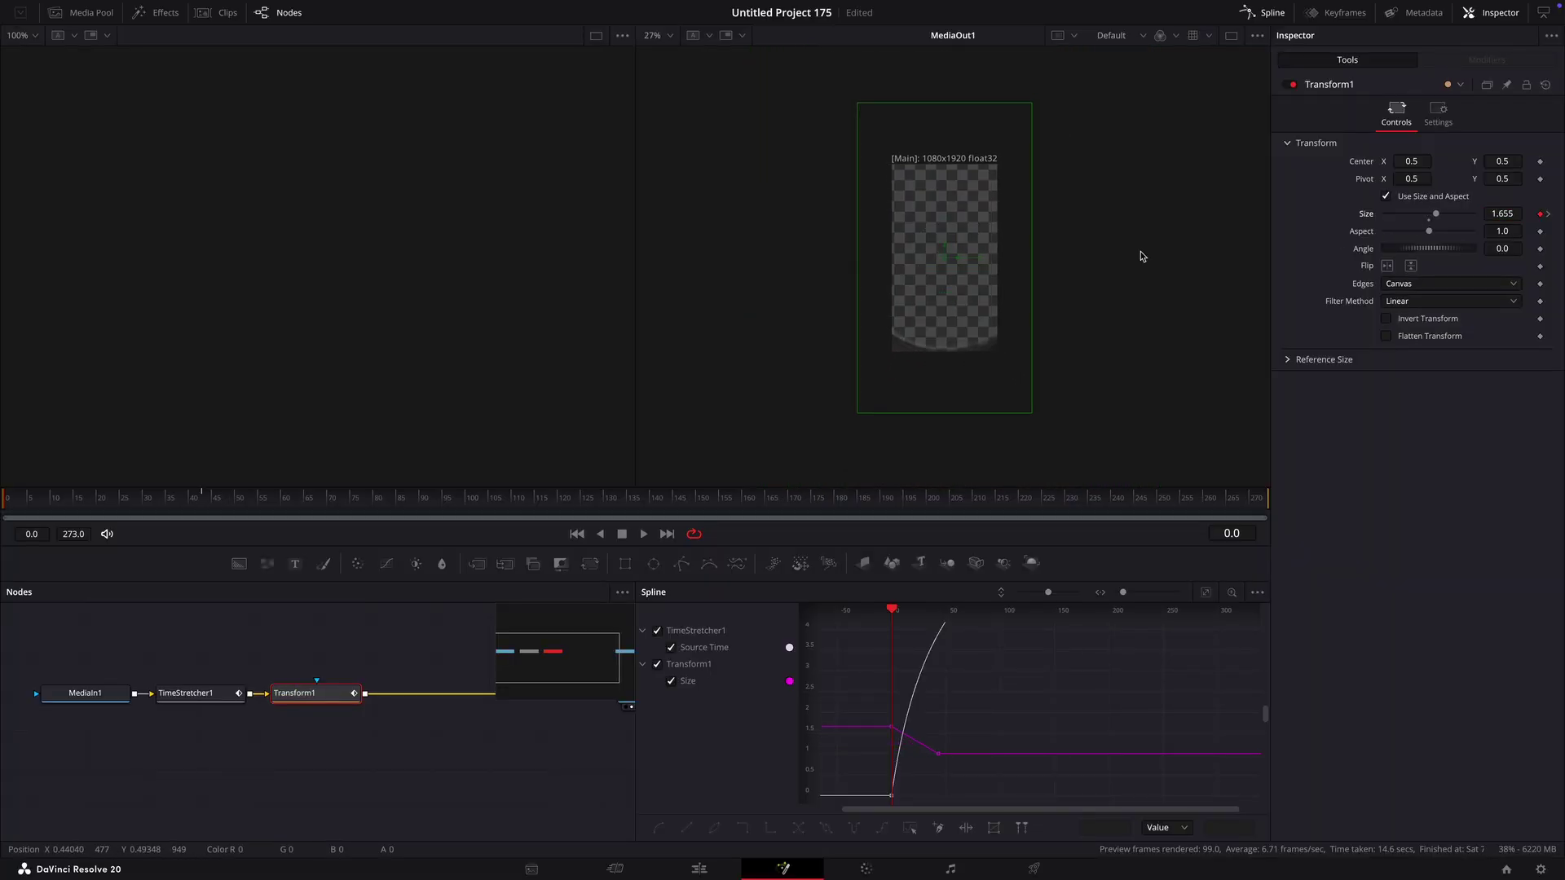
left_click_drag(1500, 214, 1527, 213)
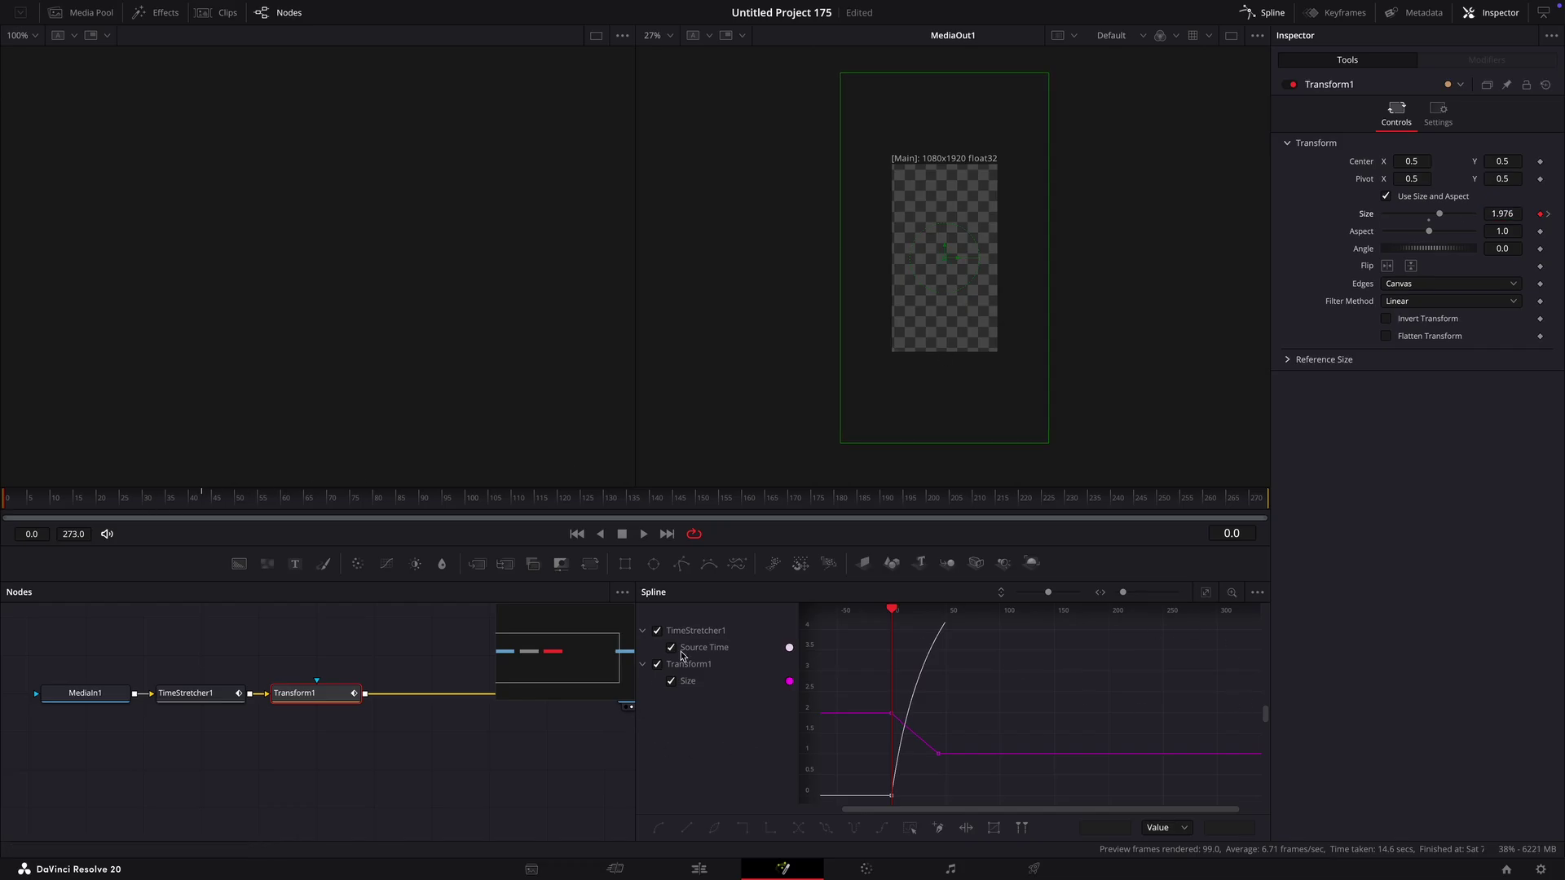
- Show only Transform1's Size curve and smooth it so the zoom eases gently into frame 43
left_click(657, 631)
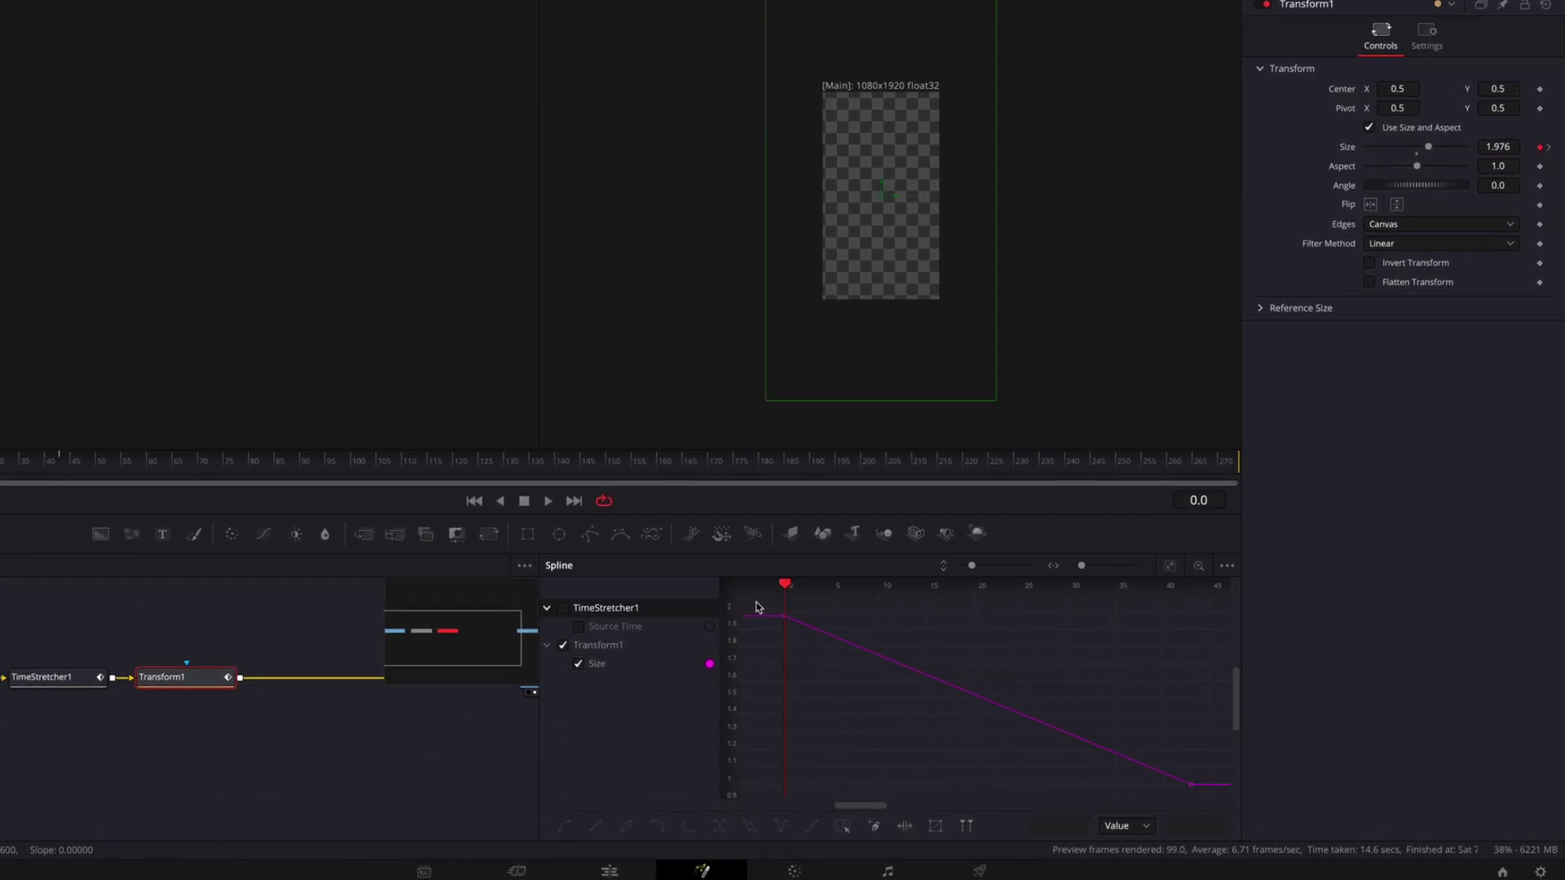
left_click_drag(758, 604, 1227, 809)
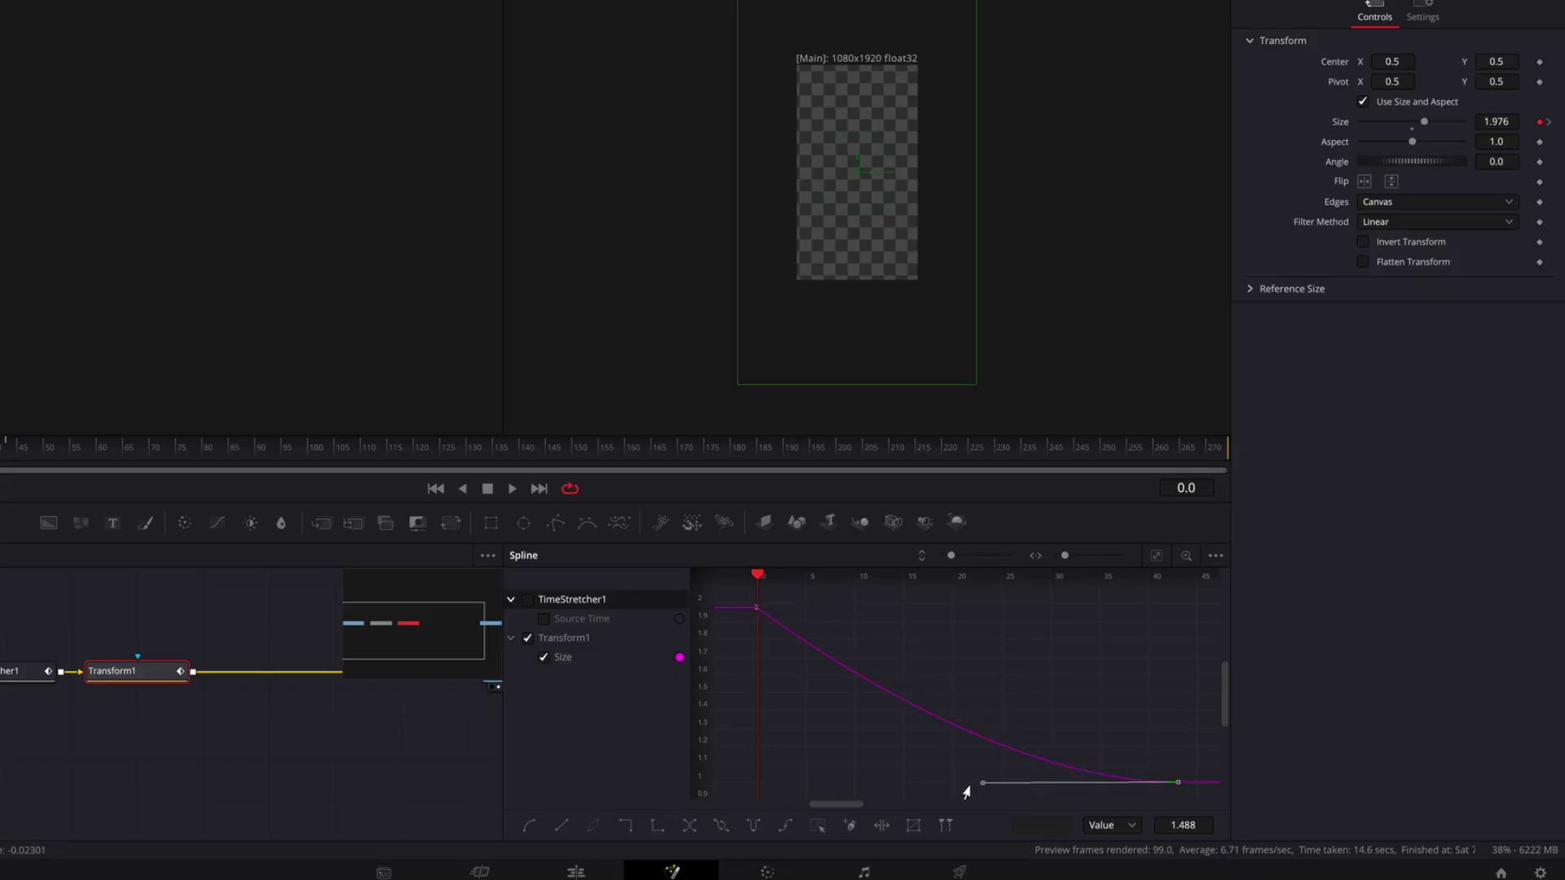
left_click_drag(0, 456, 66, 501)
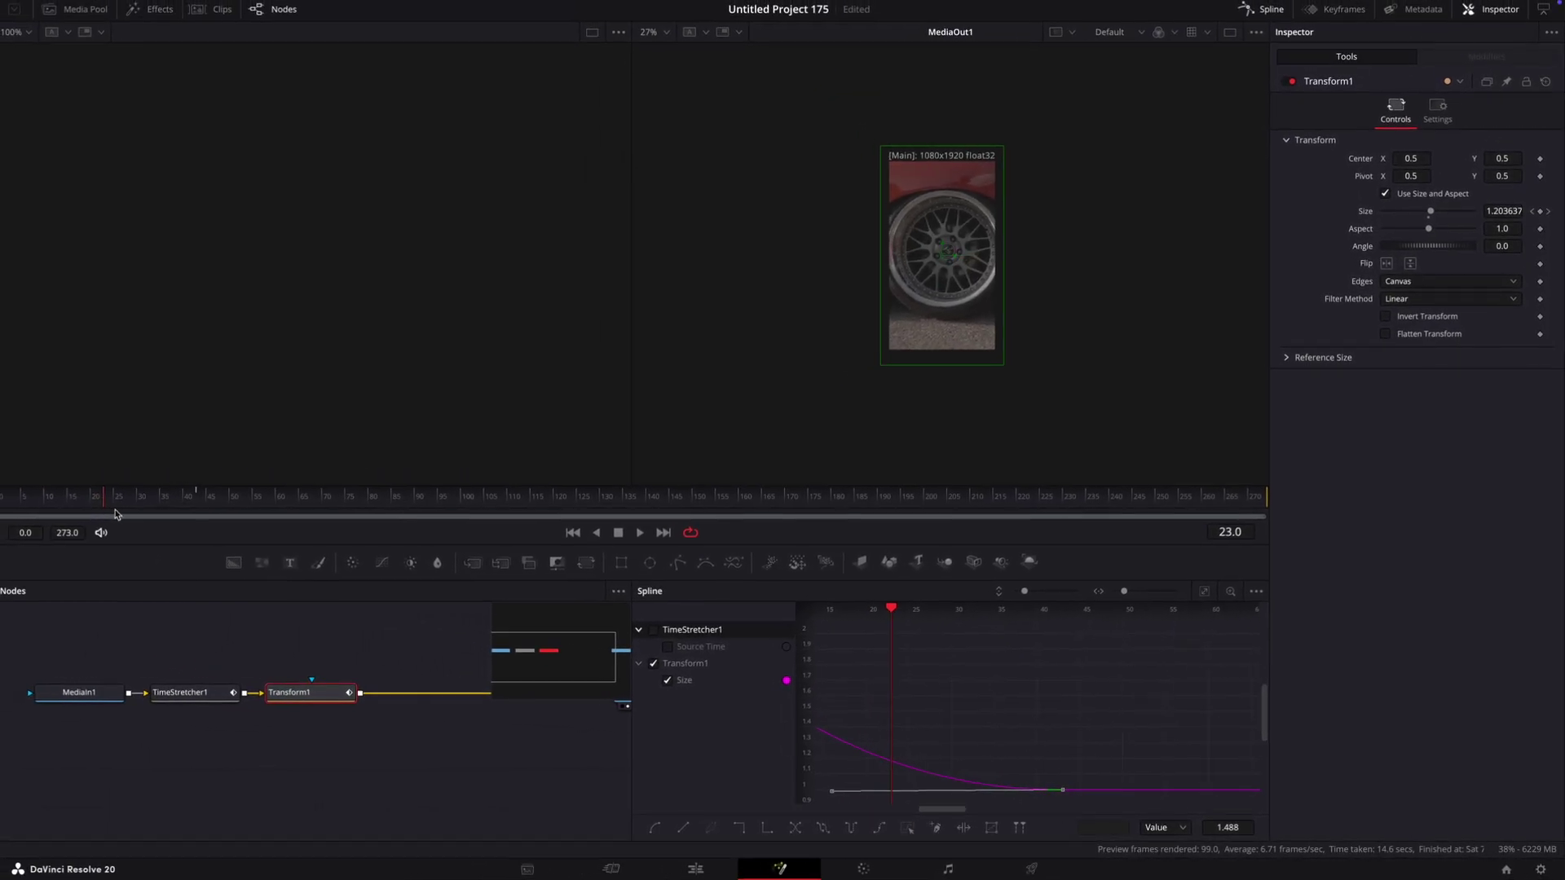
- Open Compound Clip 7 as its own timeline from the Edit page and open its spinning wheel clip in Fusion
left_click(675, 868)
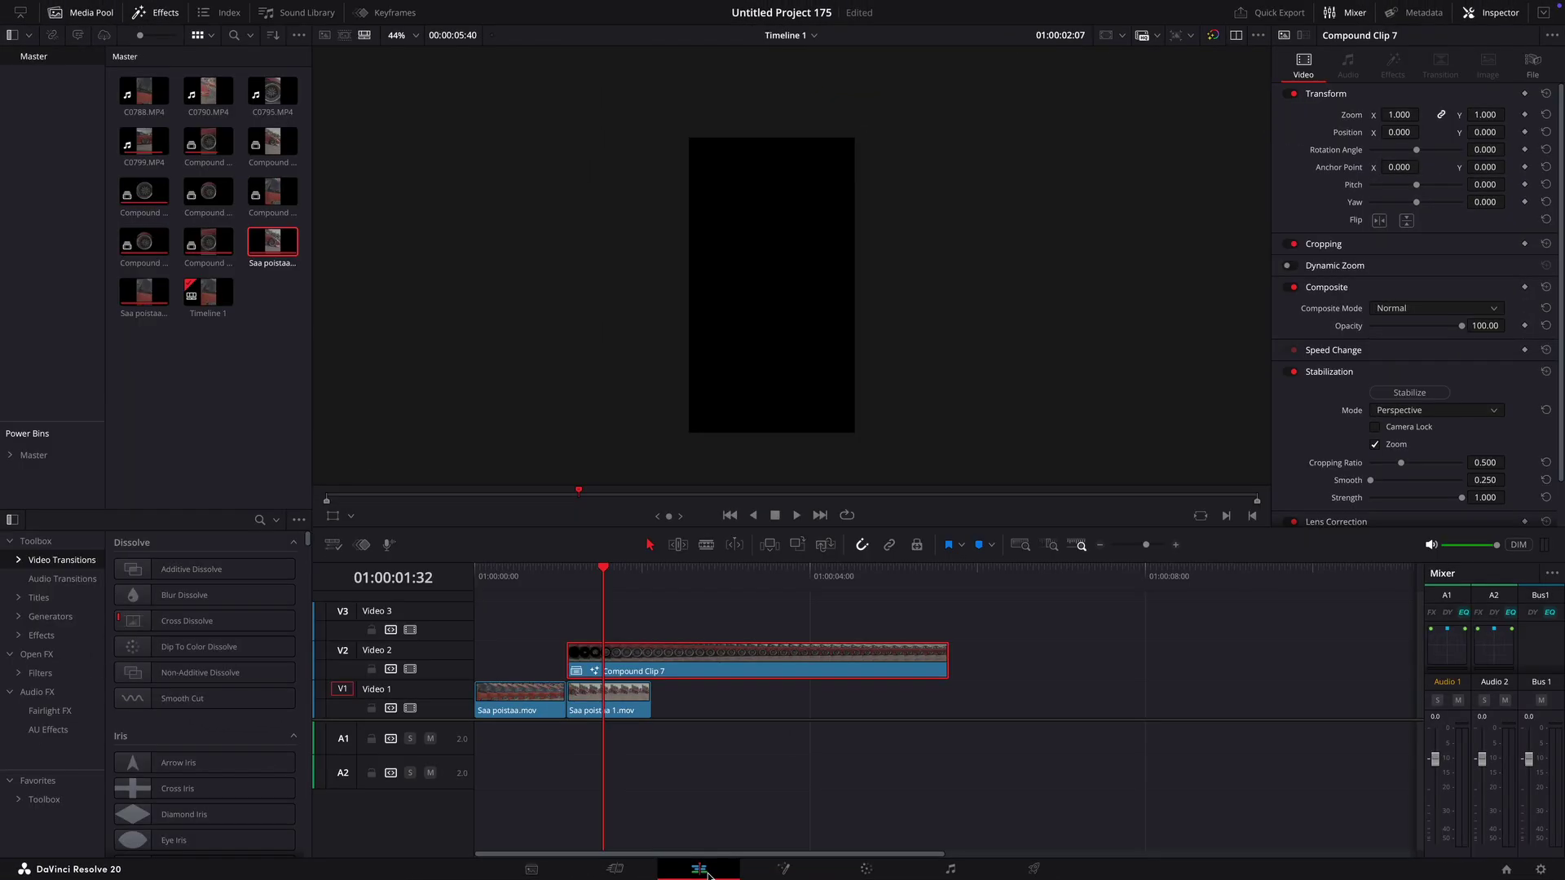
right_click(656, 659)
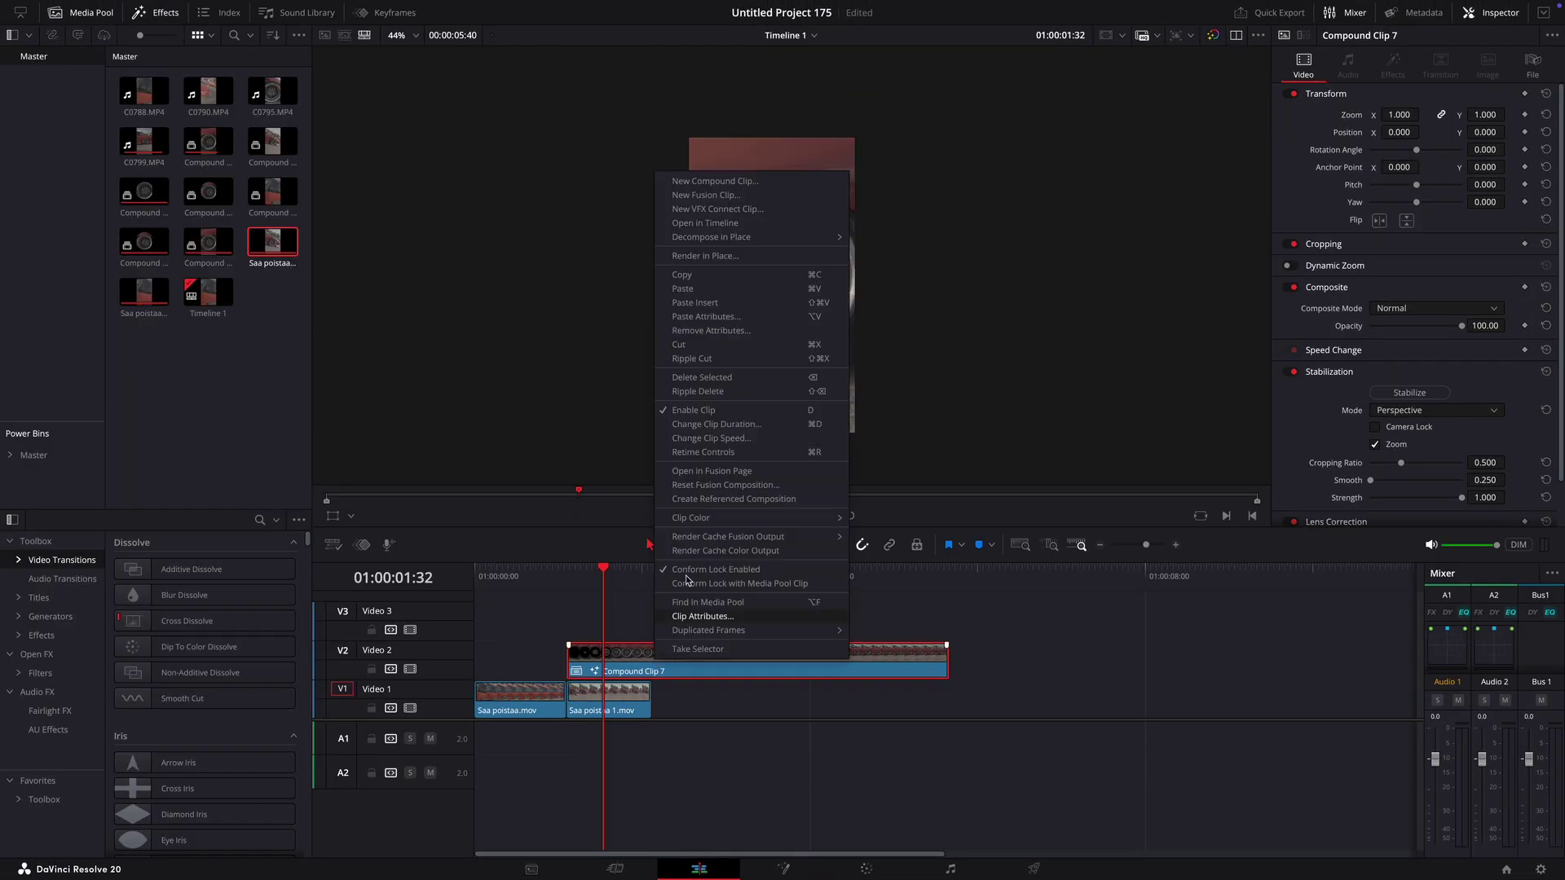
left_click(731, 225)
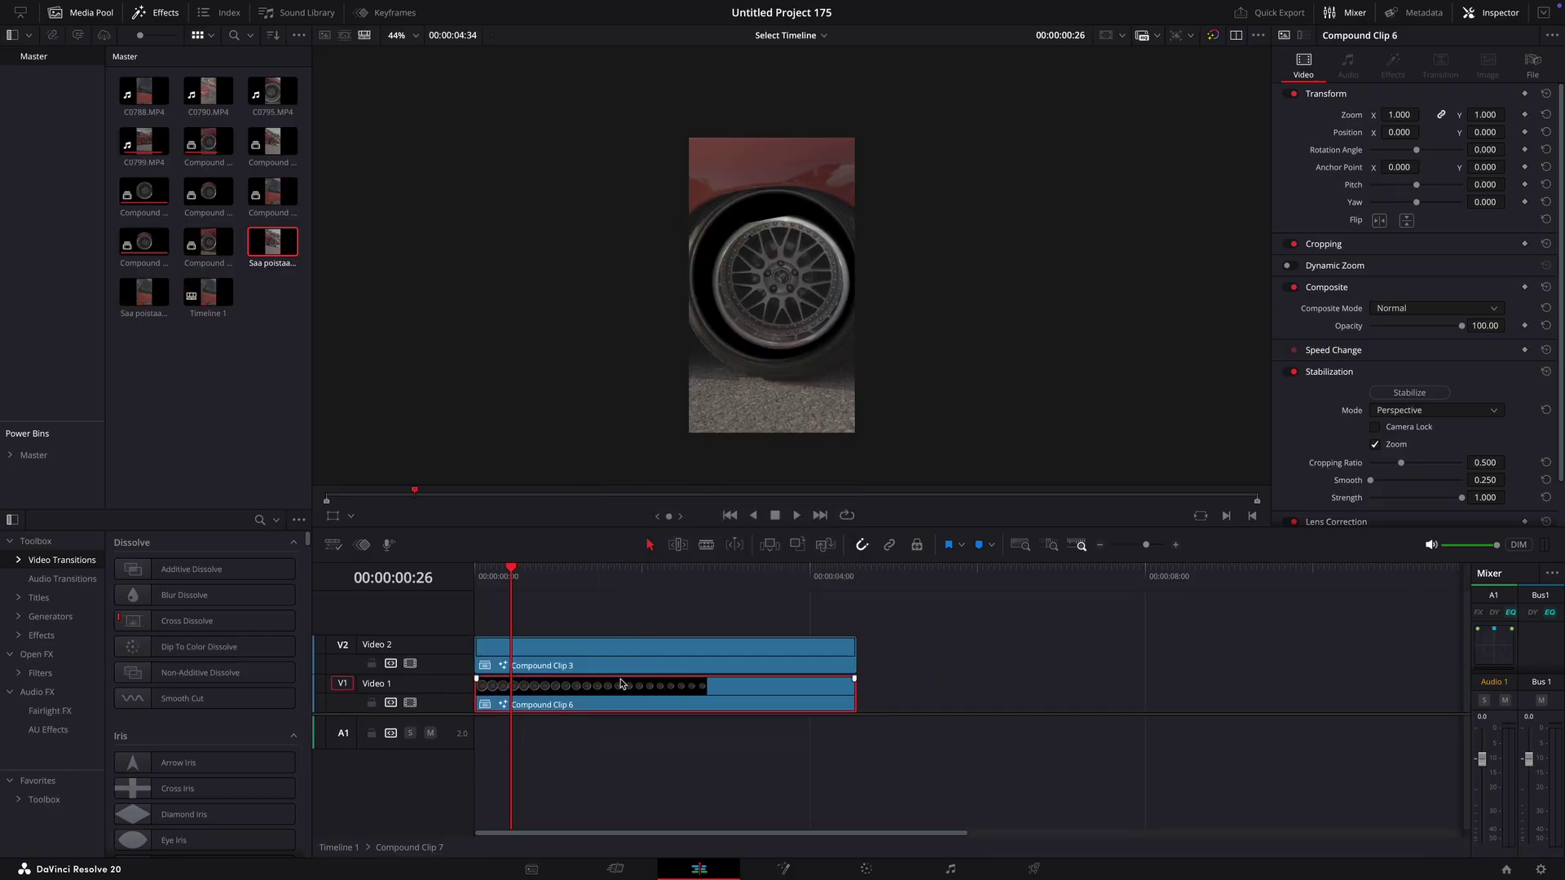
left_click(802, 860)
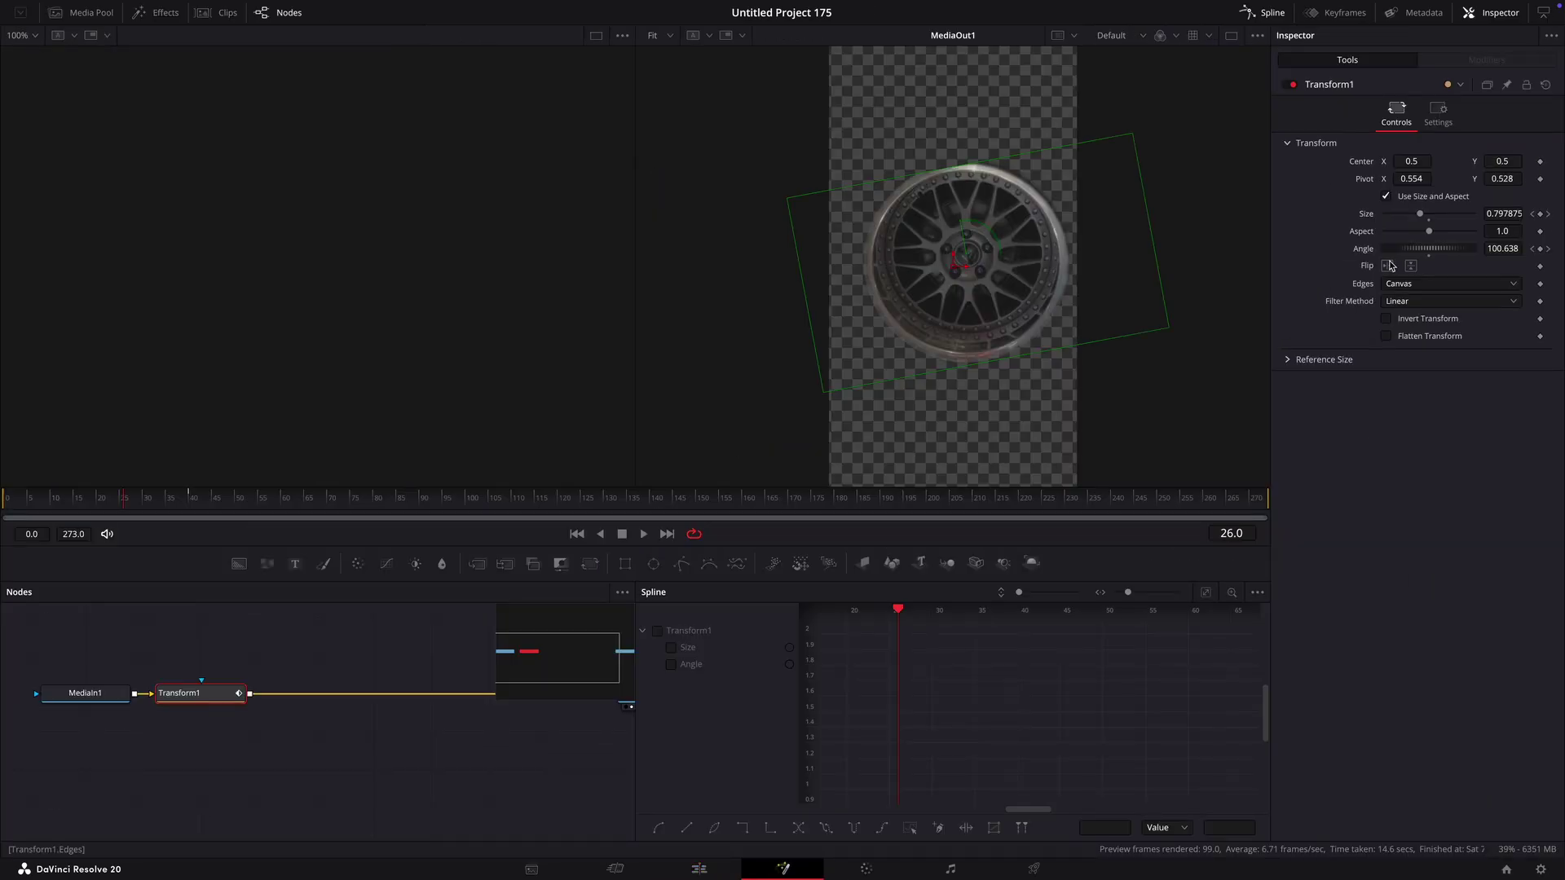
- Enable Motion Blur on the wheel's Transform1 with Quality 10 and Shutter Angle 360, and return to the Edit page
left_click(1439, 114)
left_click(1387, 291)
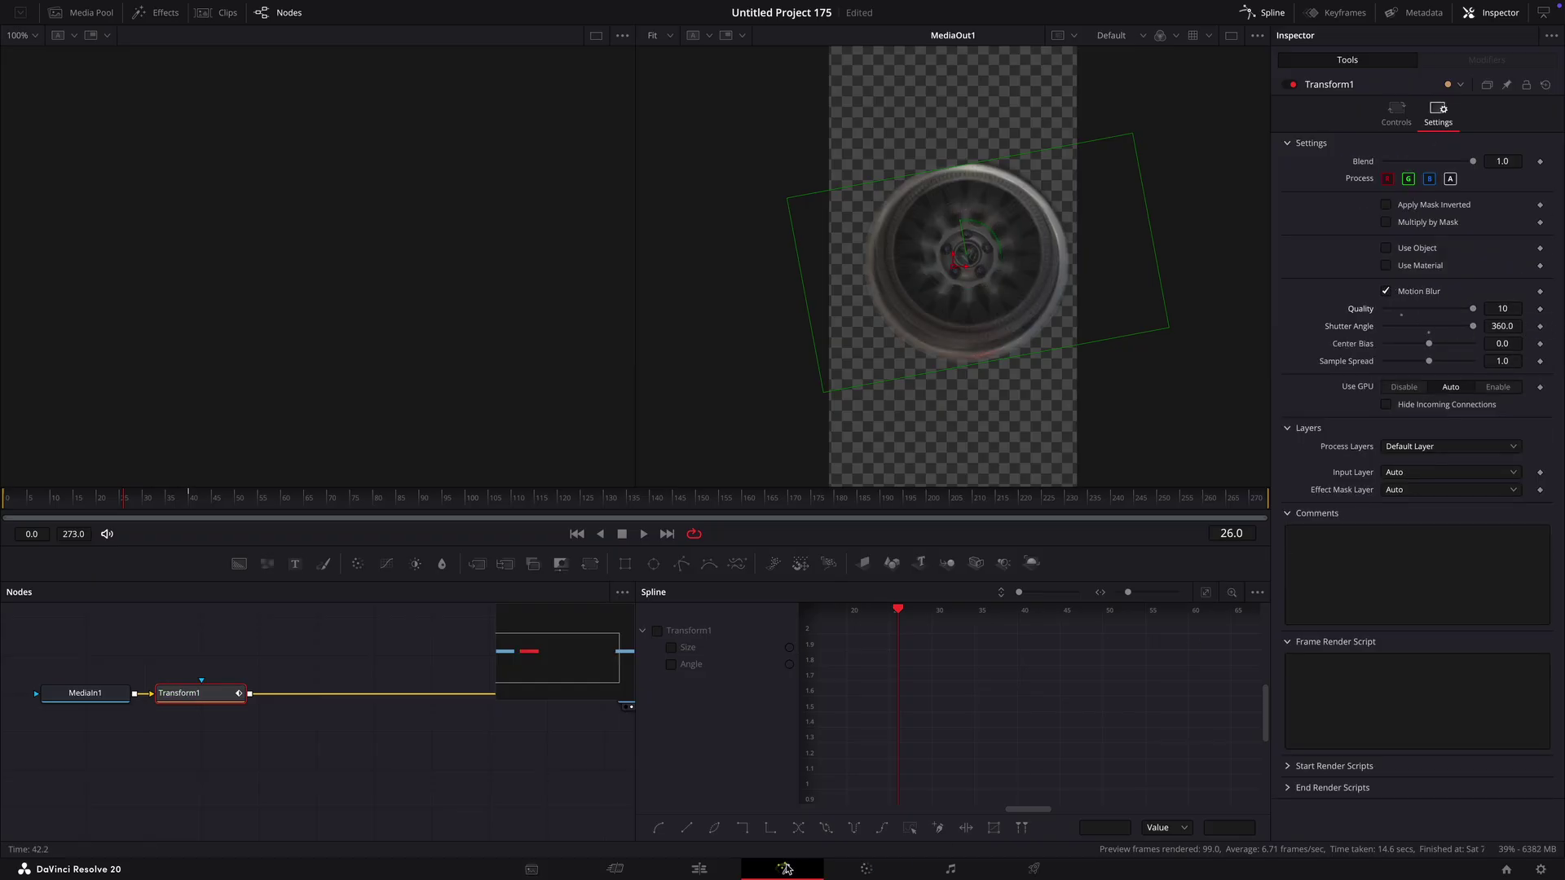
left_click(711, 870)
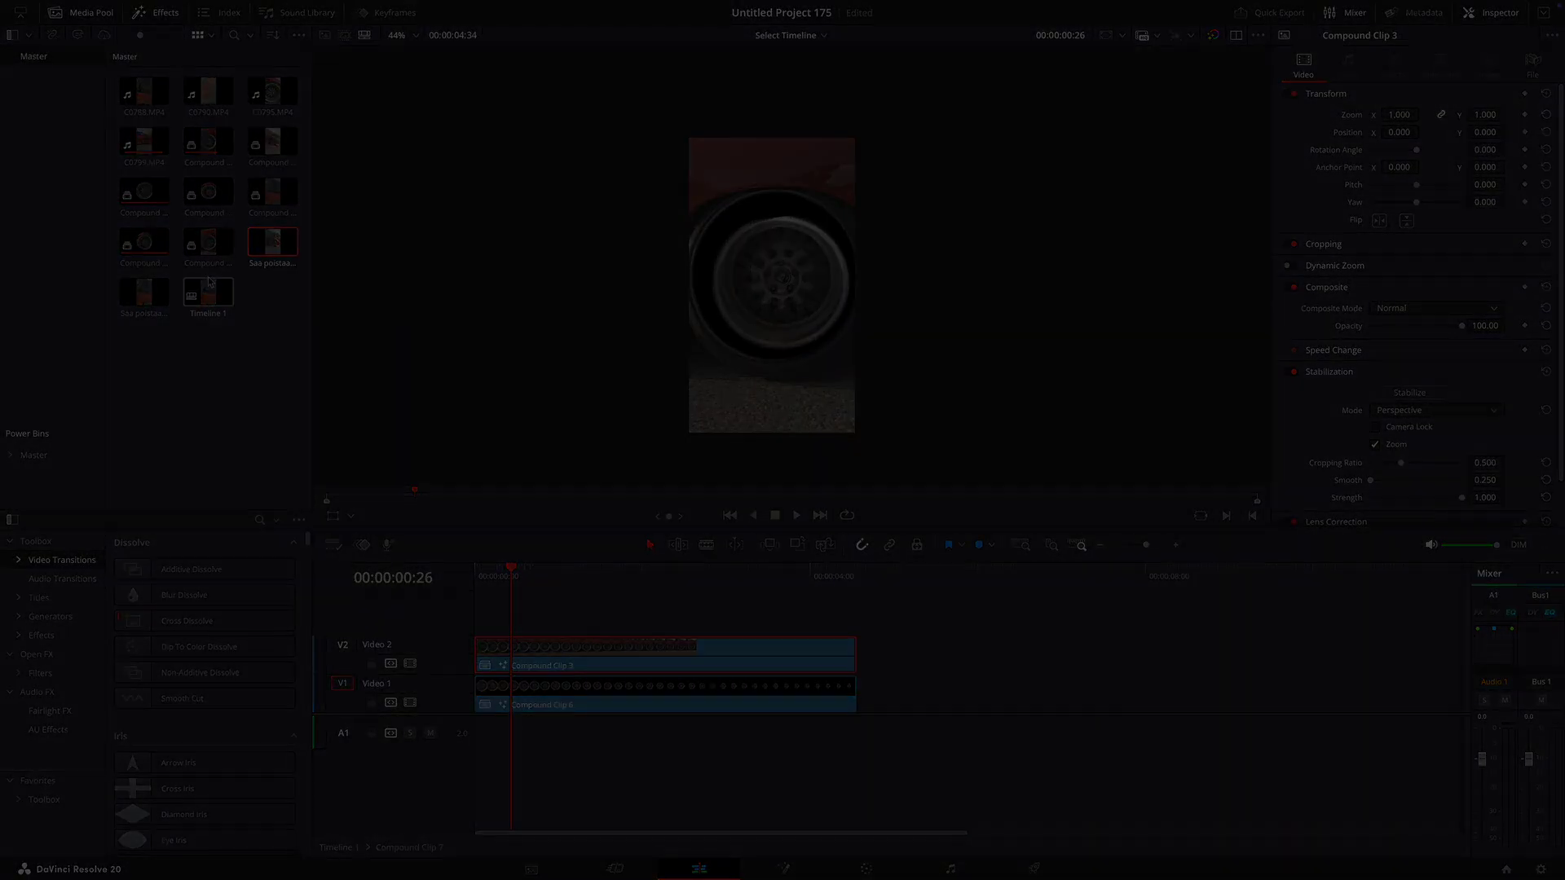